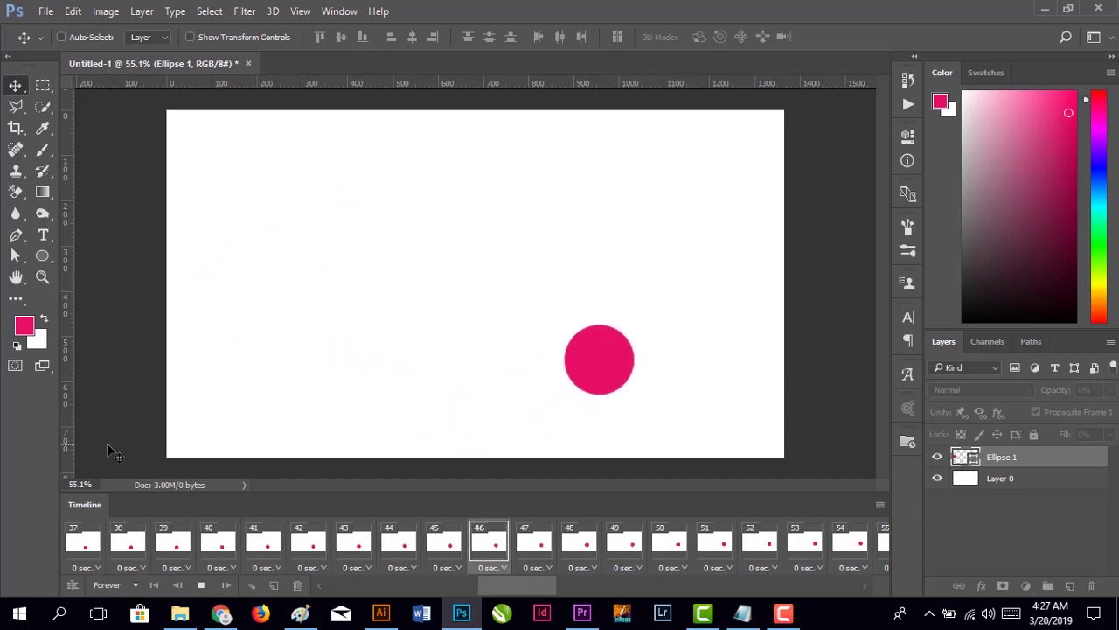
Stop playback of the finished bouncing pink circle animation in the Timeline.
{"action": "left_click", "coordinate": [200, 587]}
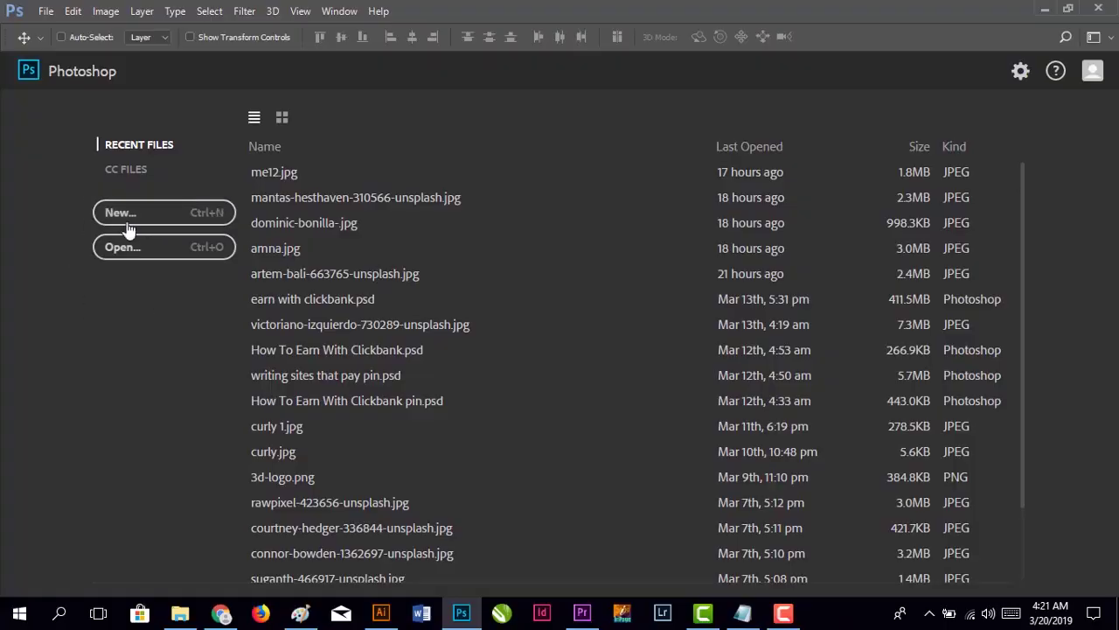
Create a 1366 × 768 Web Most Common document without artboards, fit it, and unlock Background.
{"action": "left_click", "coordinate": [185, 219]}
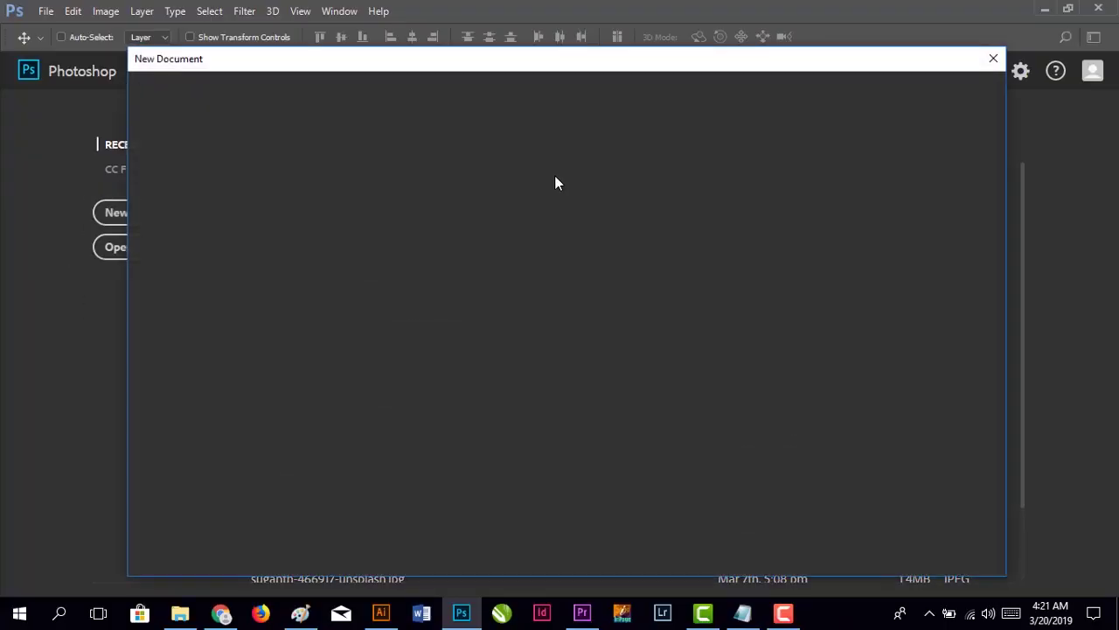
{"action": "left_click", "coordinate": [695, 98]}
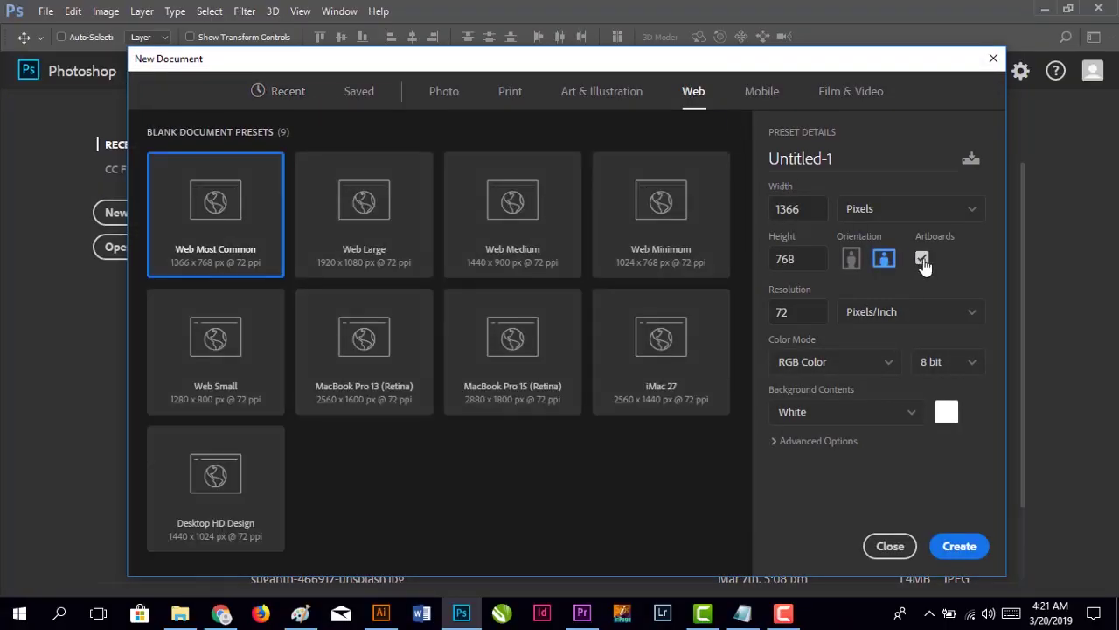
{"action": "left_click", "coordinate": [920, 259]}
{"action": "left_click", "coordinate": [959, 547]}
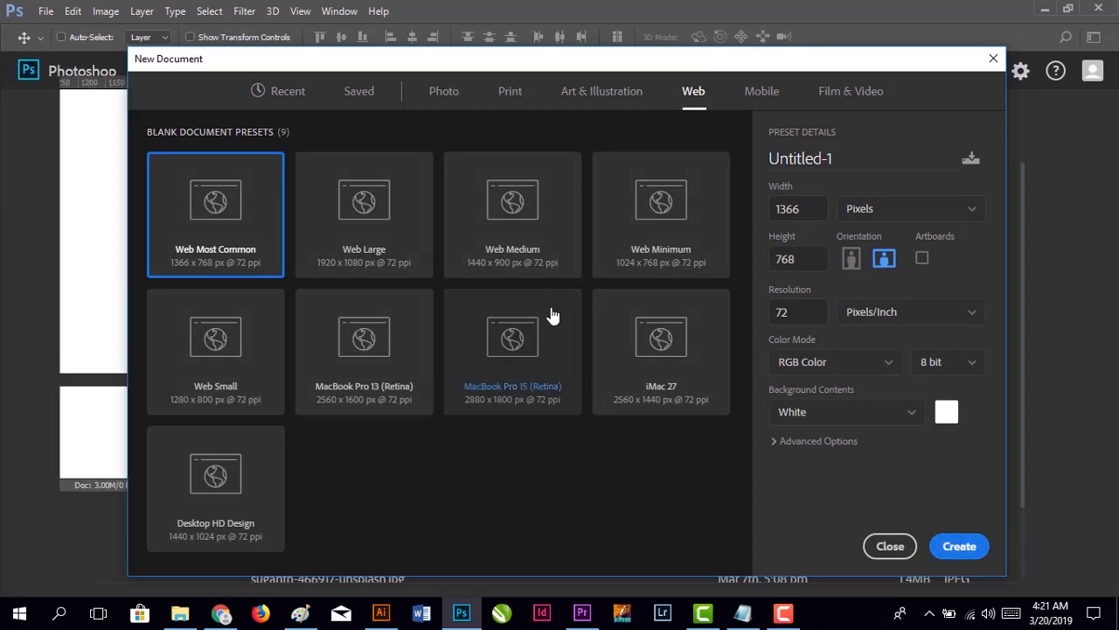
{"action": "key", "text": "ctrl+0"}
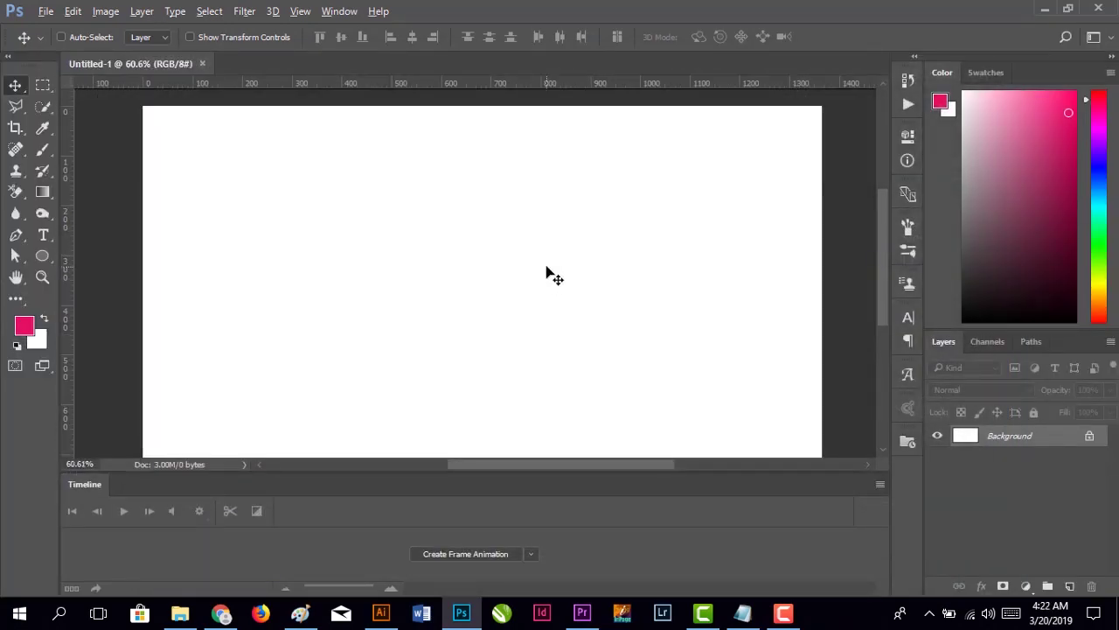
{"action": "left_click", "coordinate": [1089, 436]}
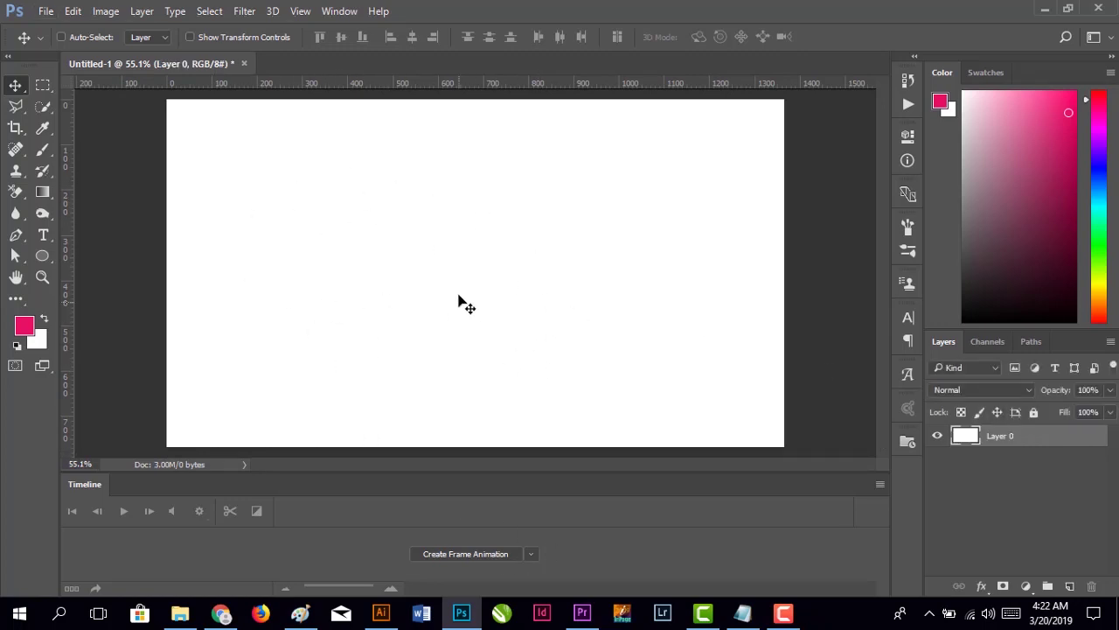
{"action": "left_click", "coordinate": [531, 554]}
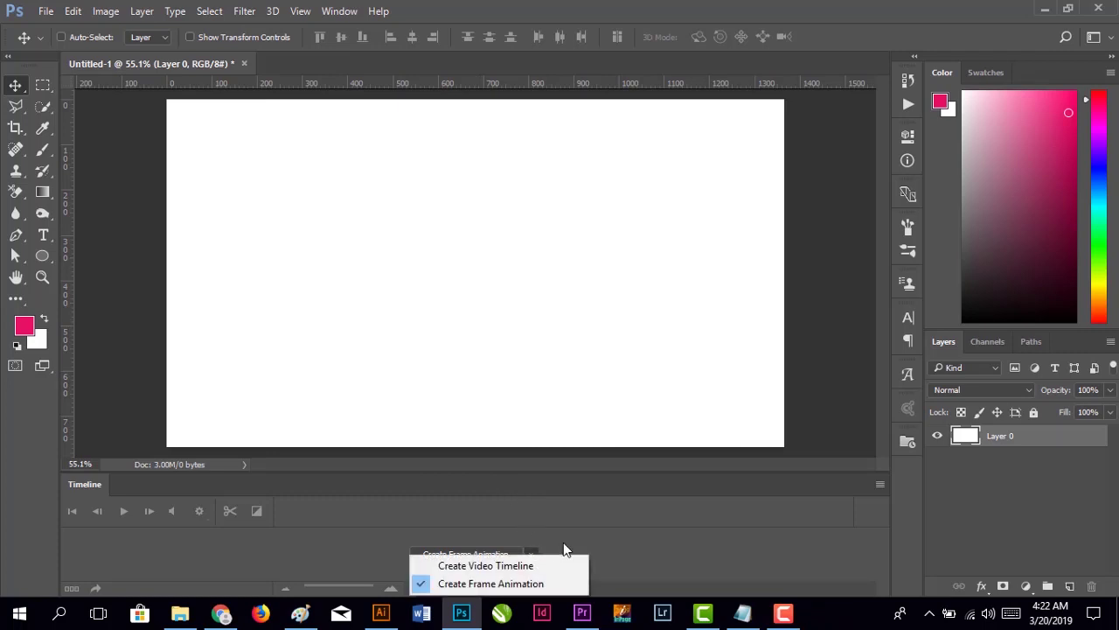
{"action": "left_click", "coordinate": [548, 536]}
{"action": "left_click", "coordinate": [534, 553]}
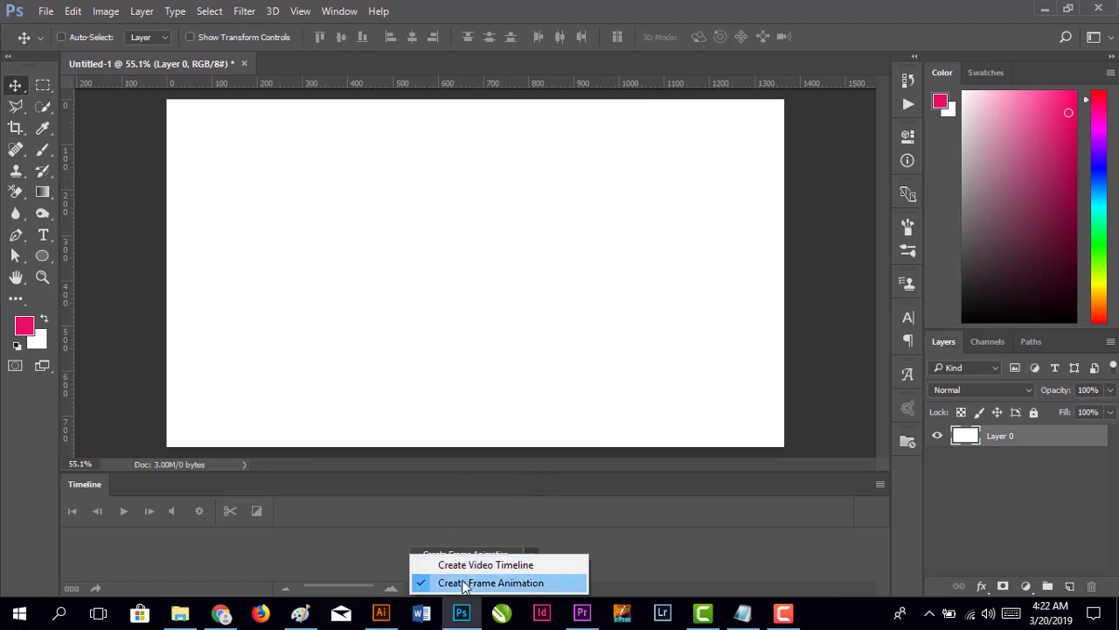
{"action": "left_click", "coordinate": [507, 582]}
{"action": "left_click", "coordinate": [326, 11]}
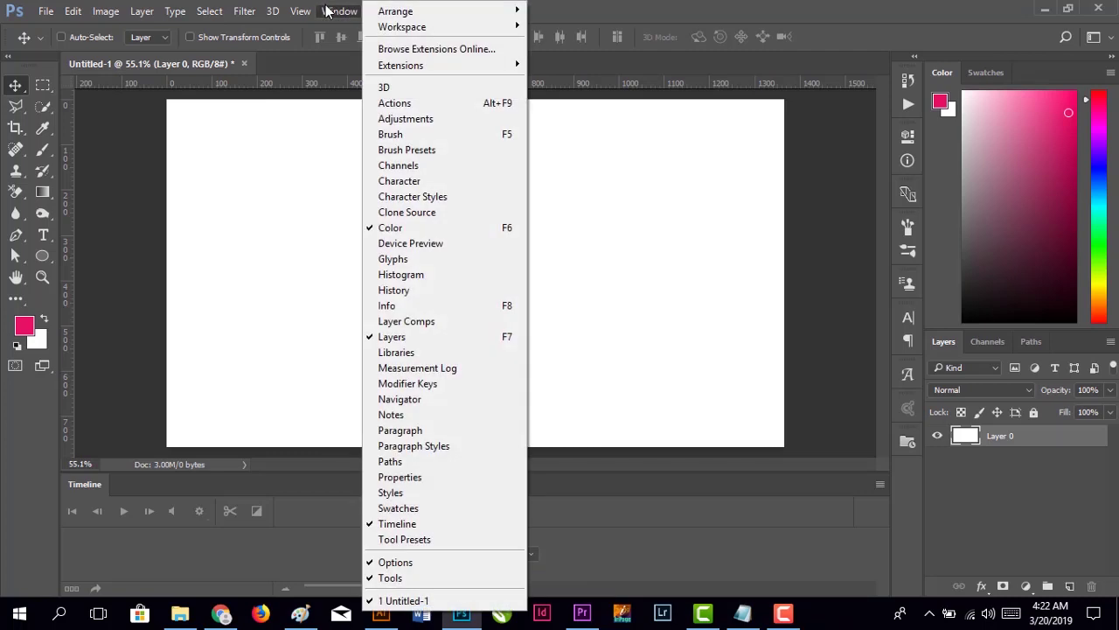
{"action": "left_click", "coordinate": [579, 9]}
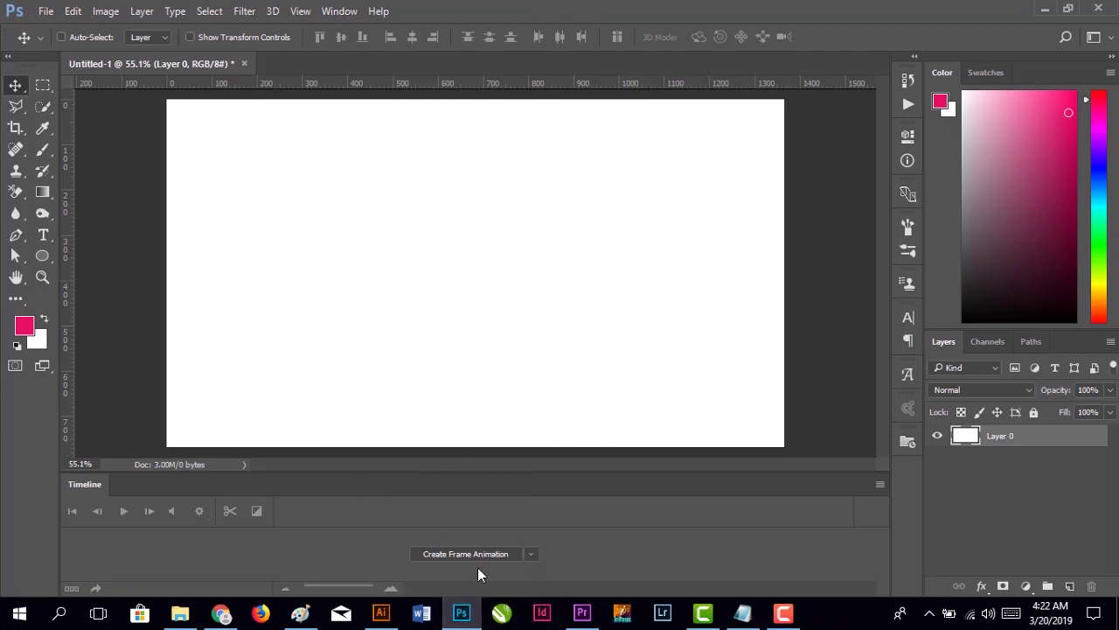
{"action": "left_click", "coordinate": [338, 9]}
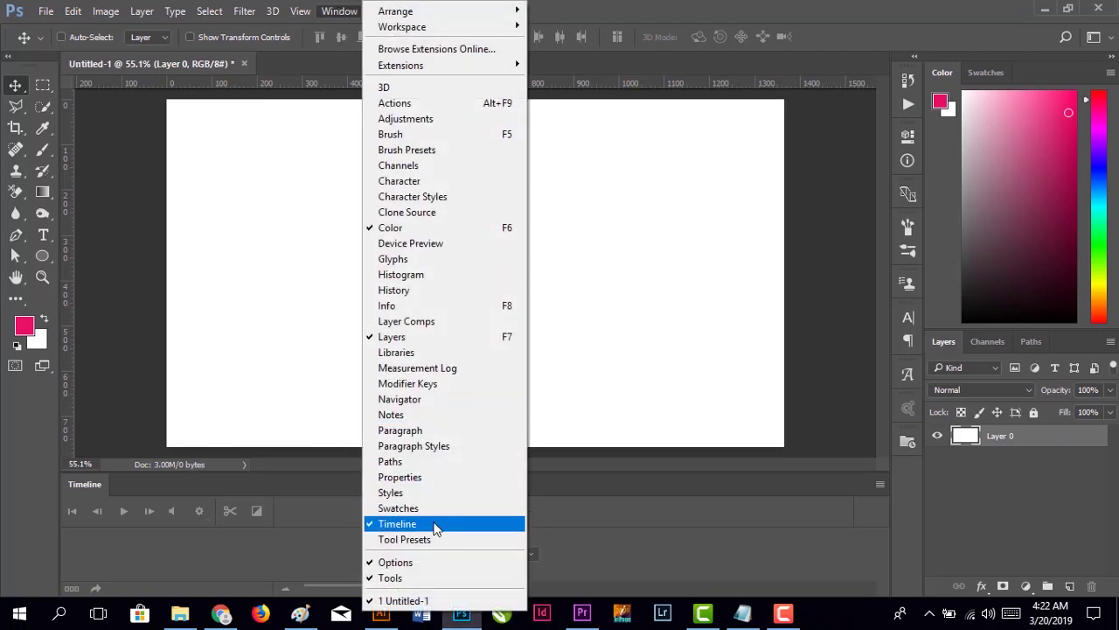
{"action": "left_click", "coordinate": [527, 522]}
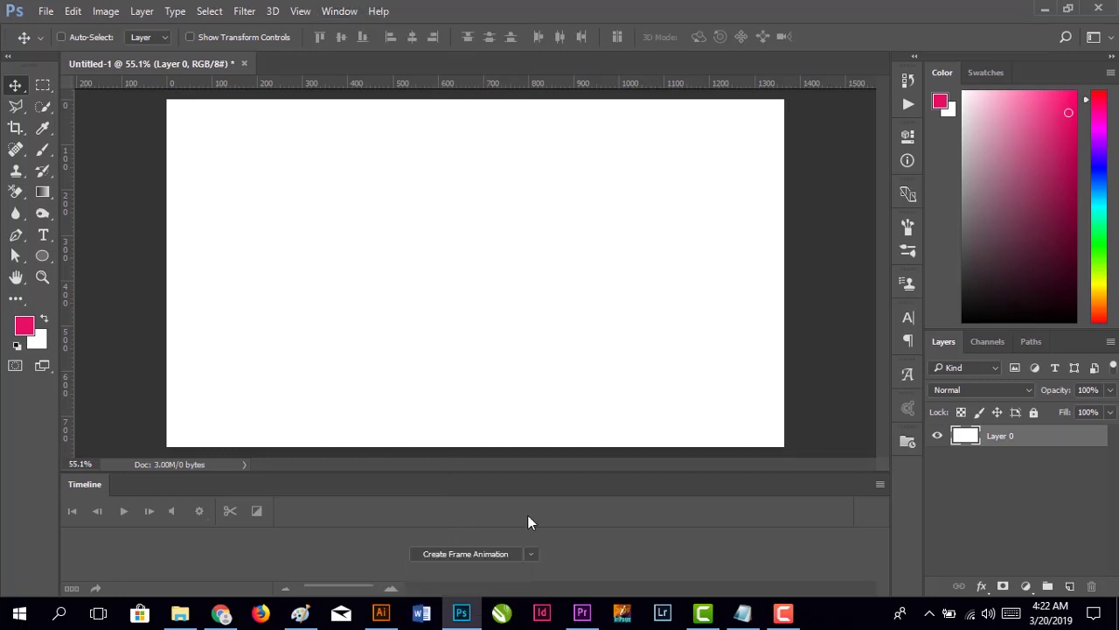
Draw a pink circle with the Ellipse Tool and nudge it slightly up-left near the centre.
{"action": "left_click", "coordinate": [46, 255]}
{"action": "right_click", "coordinate": [47, 255]}
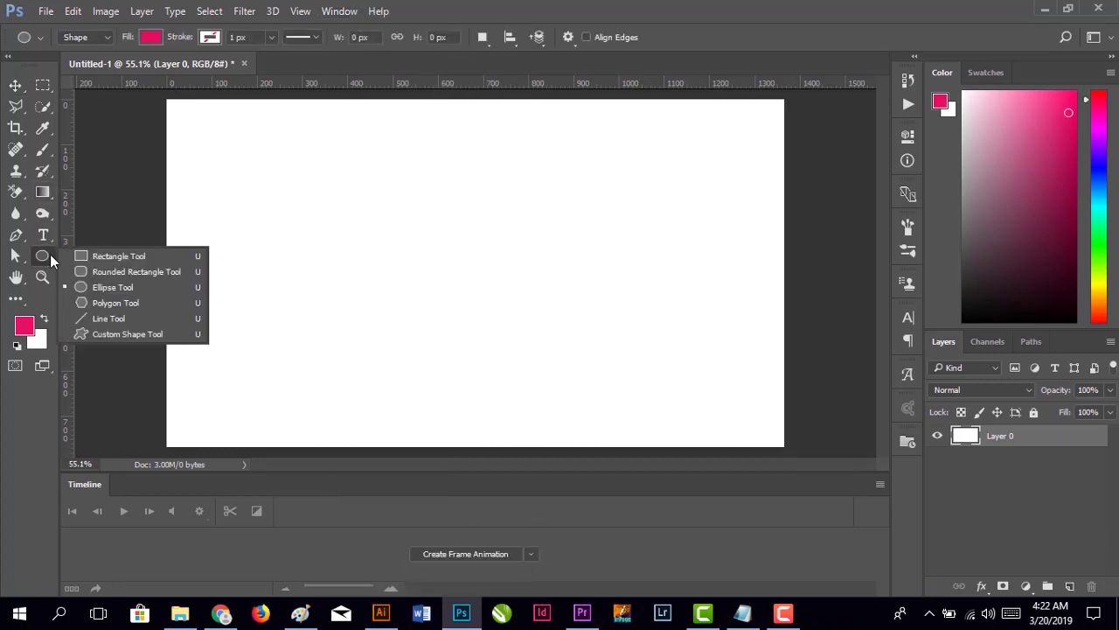
{"action": "left_click", "coordinate": [120, 287]}
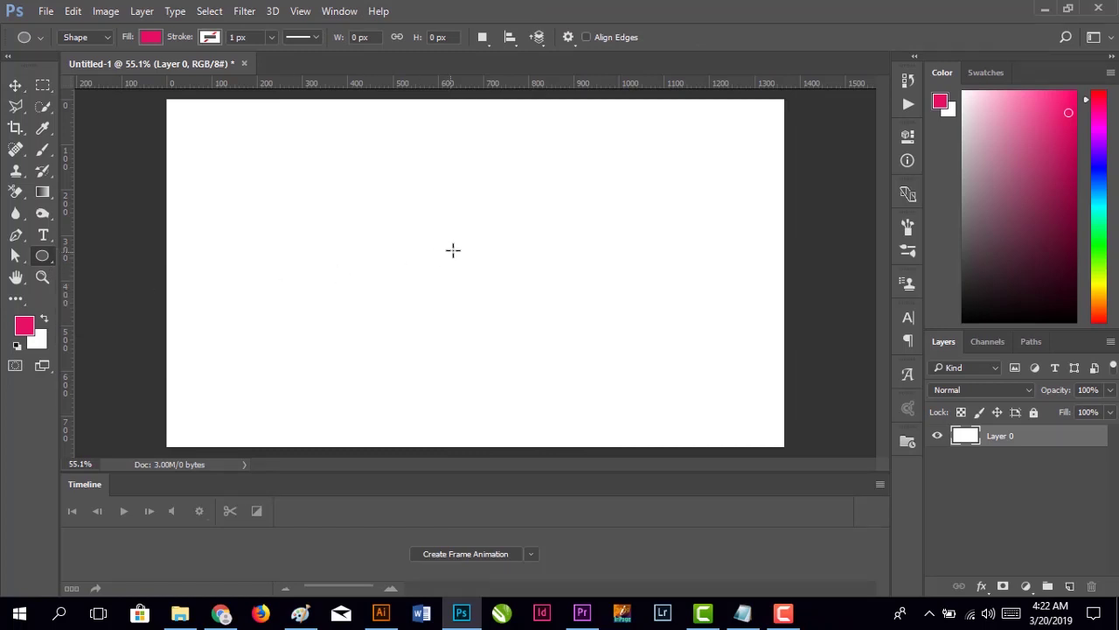
{"action": "left_click_drag", "start_coordinate": [451, 236], "coordinate": [520, 308]}
{"action": "left_click", "coordinate": [860, 129]}
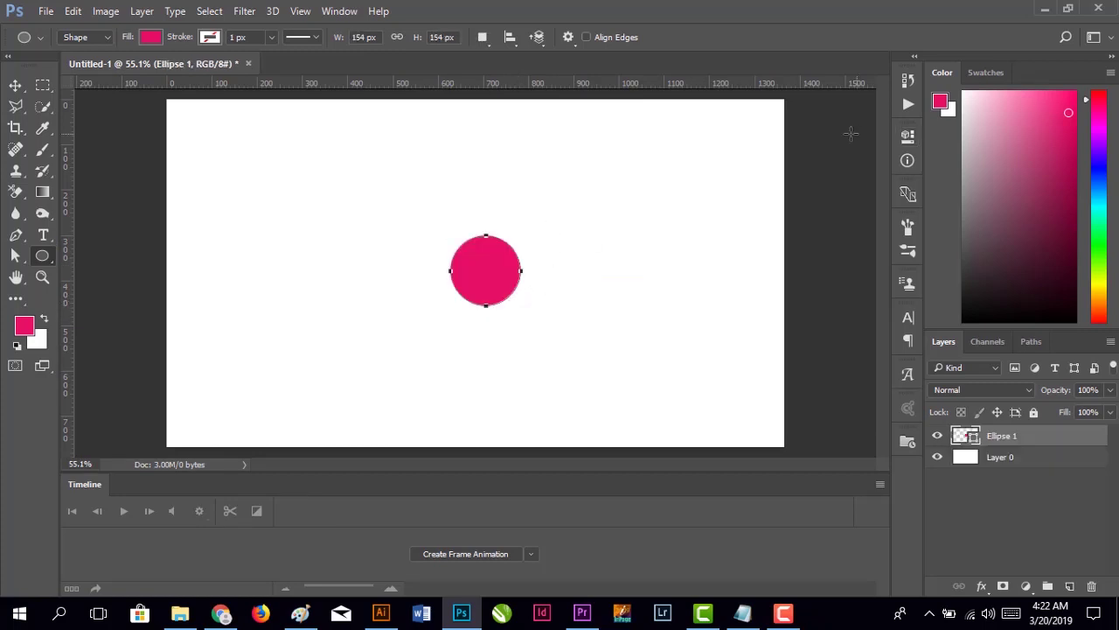
{"action": "left_click", "coordinate": [15, 85]}
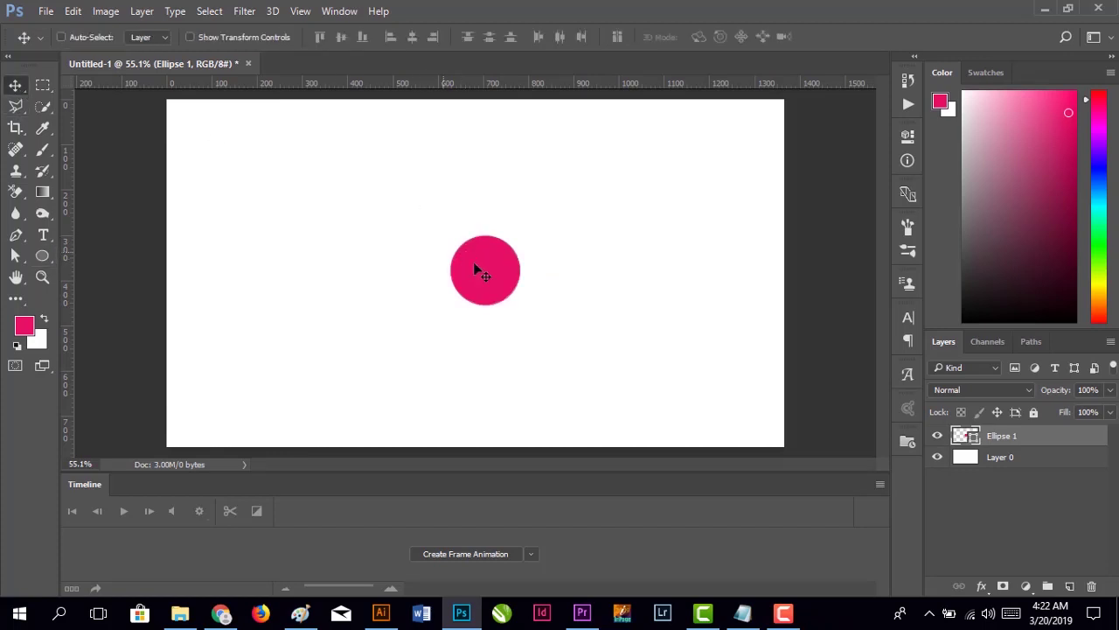
{"action": "left_click_drag", "start_coordinate": [473, 261], "coordinate": [463, 244]}
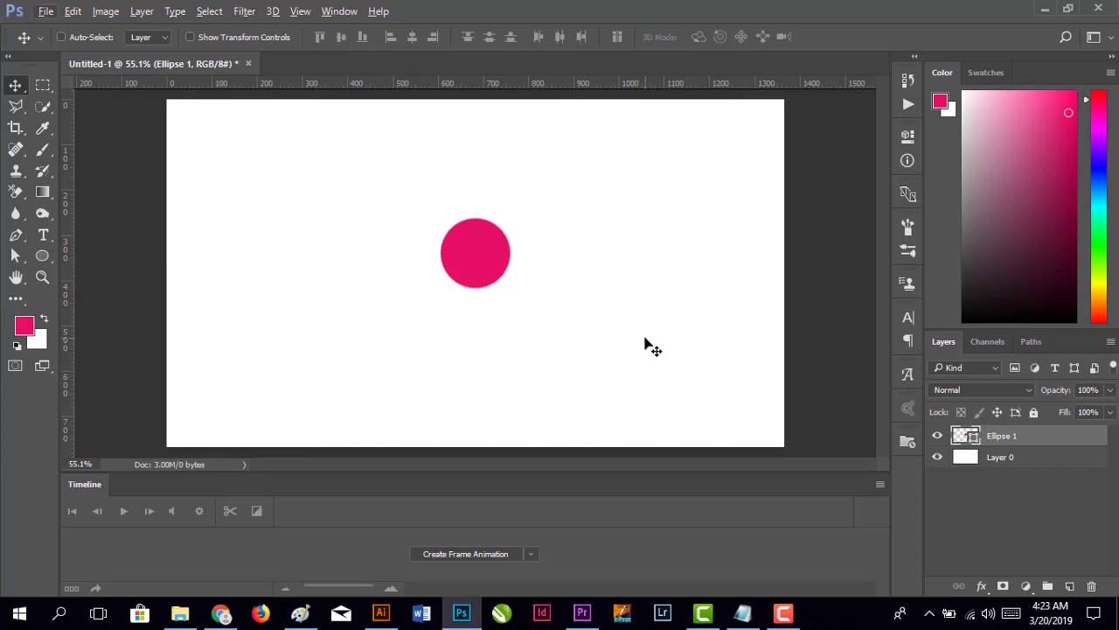
Select Layer 0 together with Ellipse 1 and return to the Move tool, cancelling a stray crop.
{"action": "key", "text": "ctrl"}
{"action": "left_click", "coordinate": [1043, 464], "text": "ctrl"}
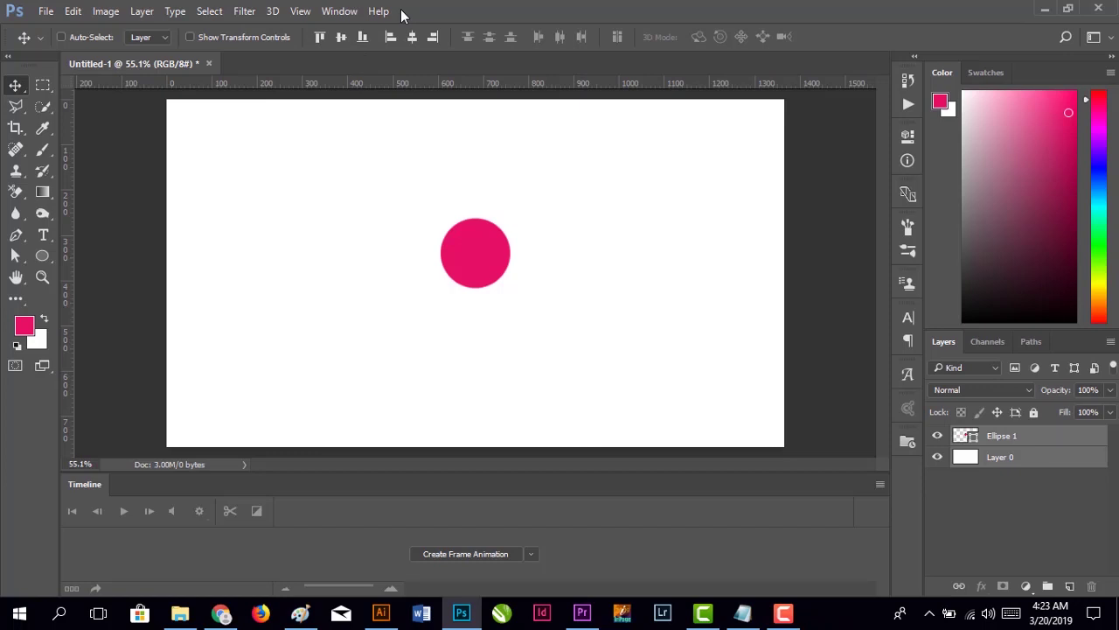
{"action": "left_click", "coordinate": [42, 105]}
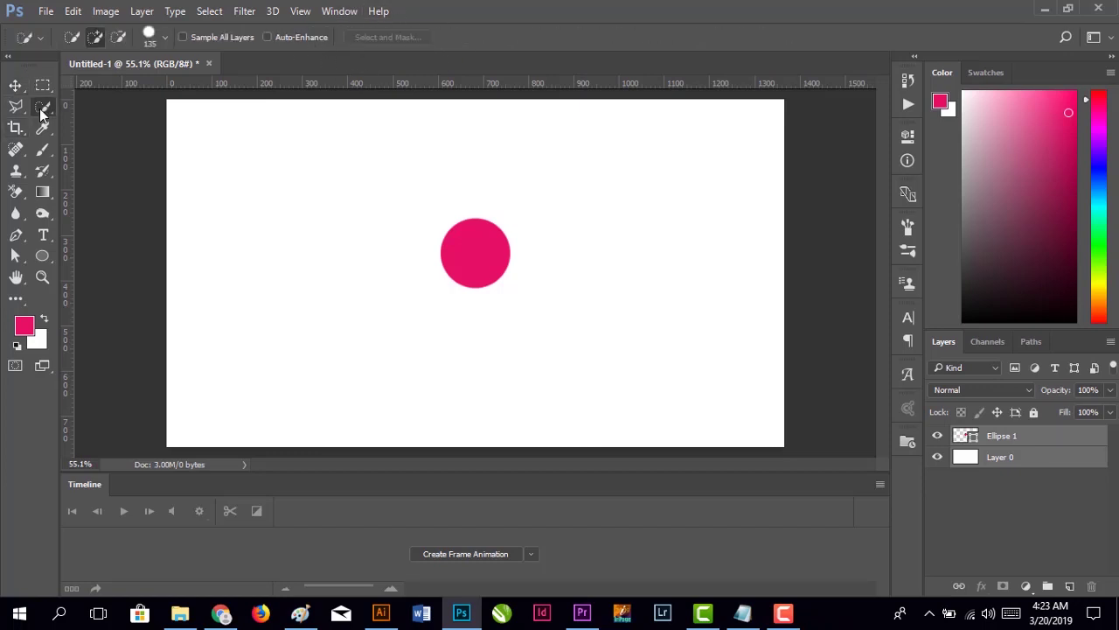
{"action": "left_click", "coordinate": [42, 85]}
{"action": "left_click", "coordinate": [42, 127]}
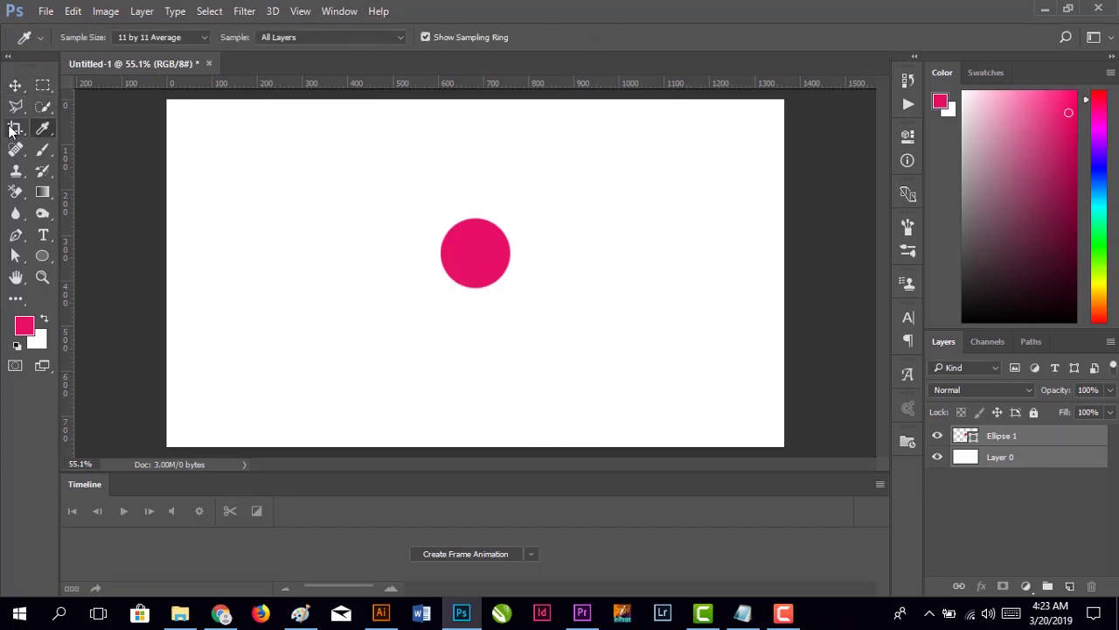
{"action": "left_click", "coordinate": [14, 127]}
{"action": "key", "text": "Escape"}
{"action": "left_click", "coordinate": [44, 87]}
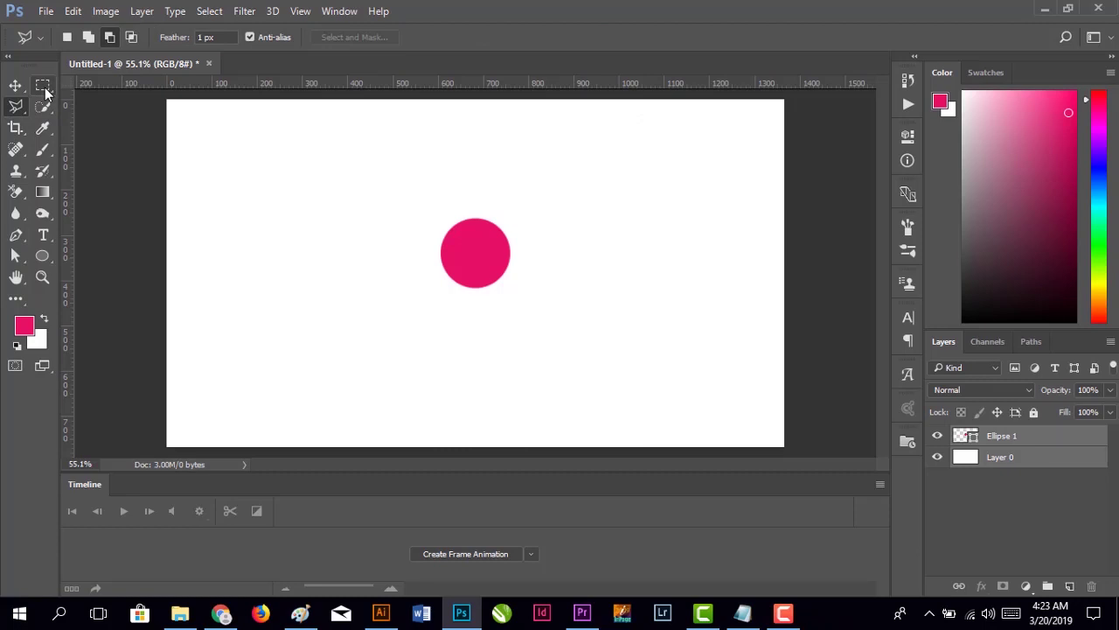
{"action": "left_click", "coordinate": [42, 106]}
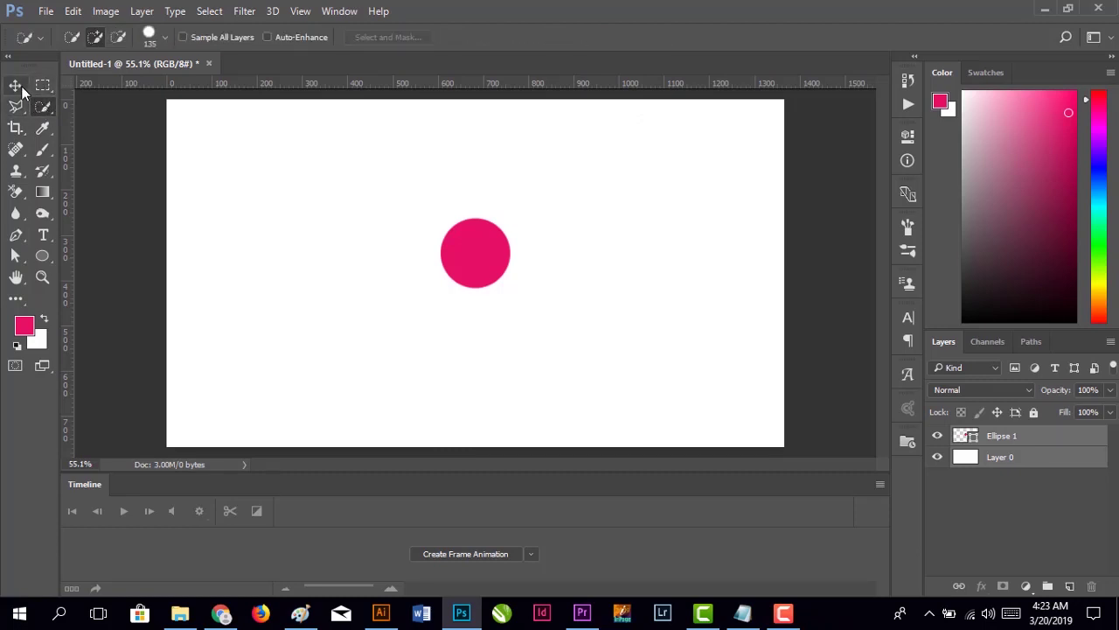
{"action": "left_click", "coordinate": [14, 85]}
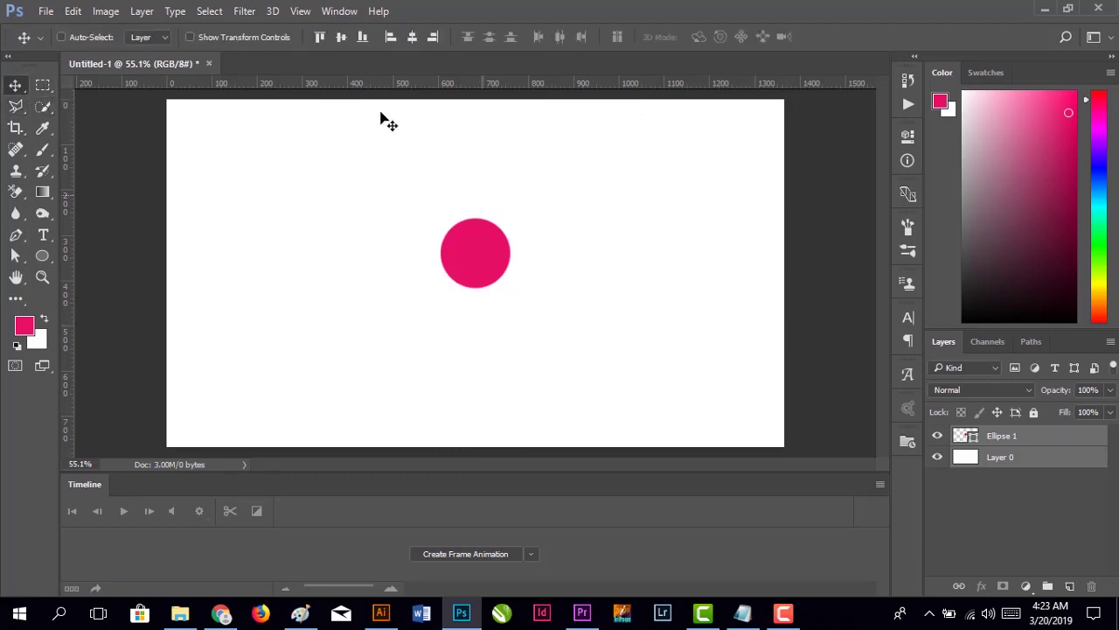
Align the circle to the canvas's left edge and vertical centre, then select only Ellipse 1.
{"action": "left_click", "coordinate": [391, 37]}
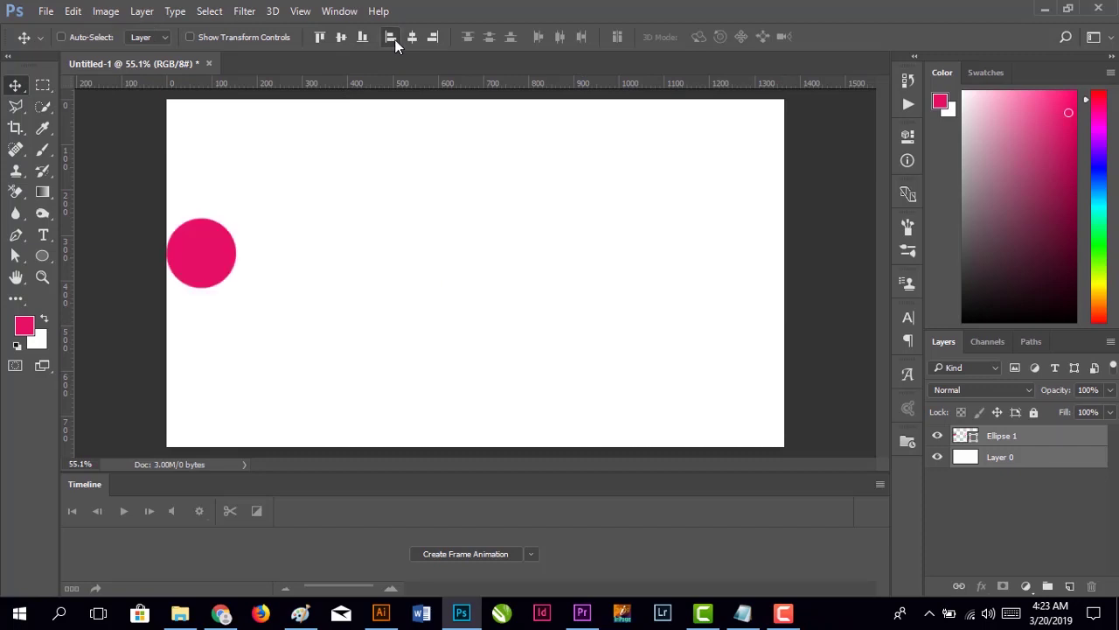
{"action": "left_click", "coordinate": [341, 38]}
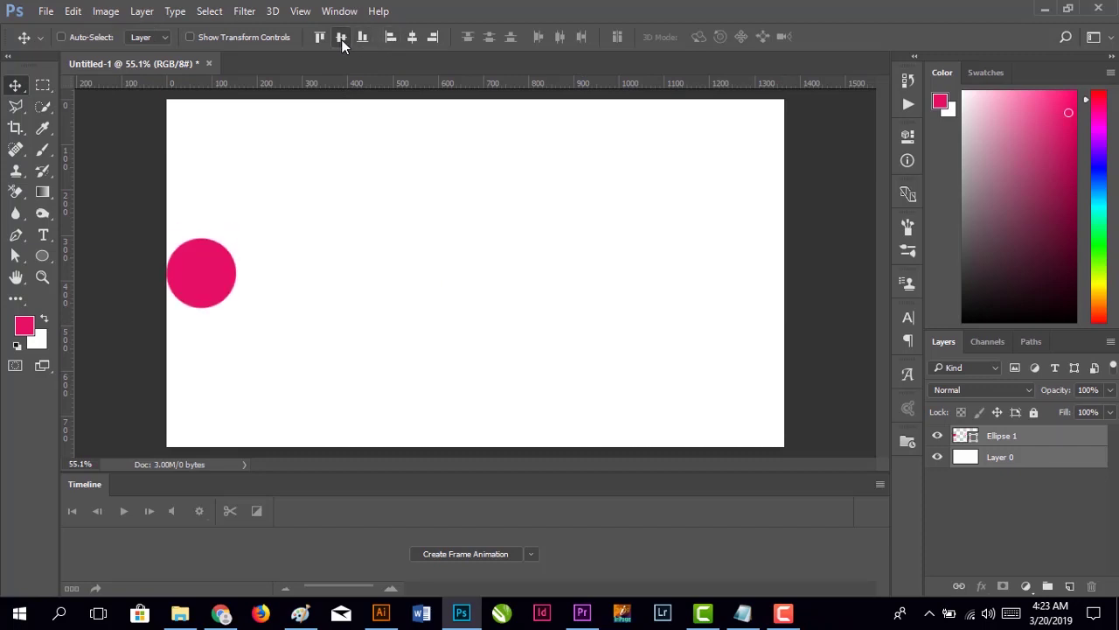
{"action": "left_click", "coordinate": [1042, 444]}
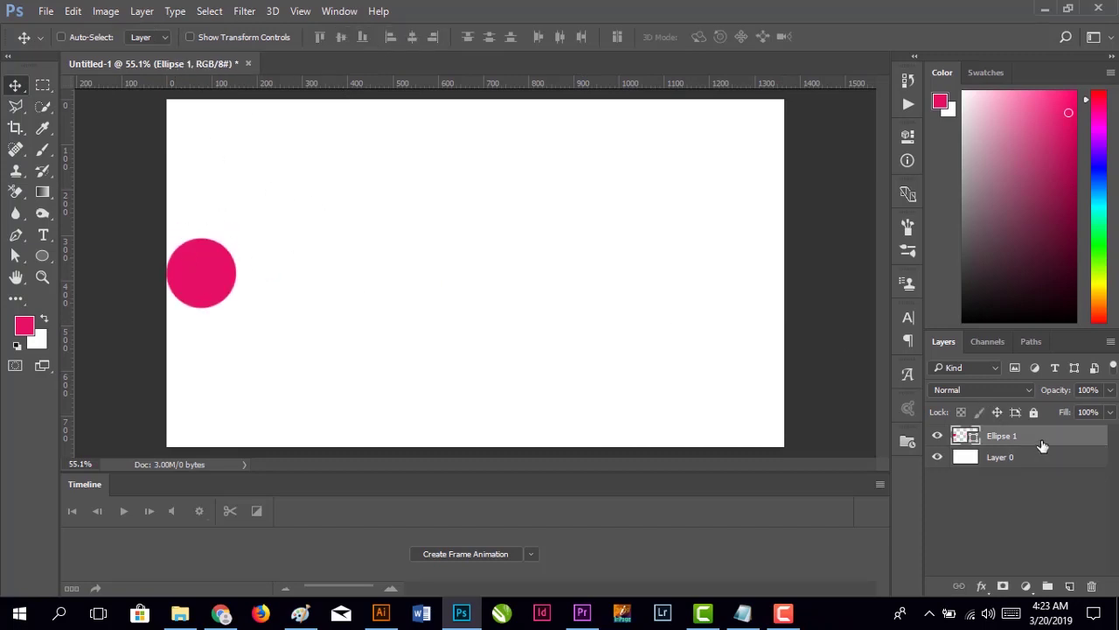
Start a frame animation and make frame 2 with the circle at the bottom, horizontally centred.
{"action": "left_click", "coordinate": [475, 554]}
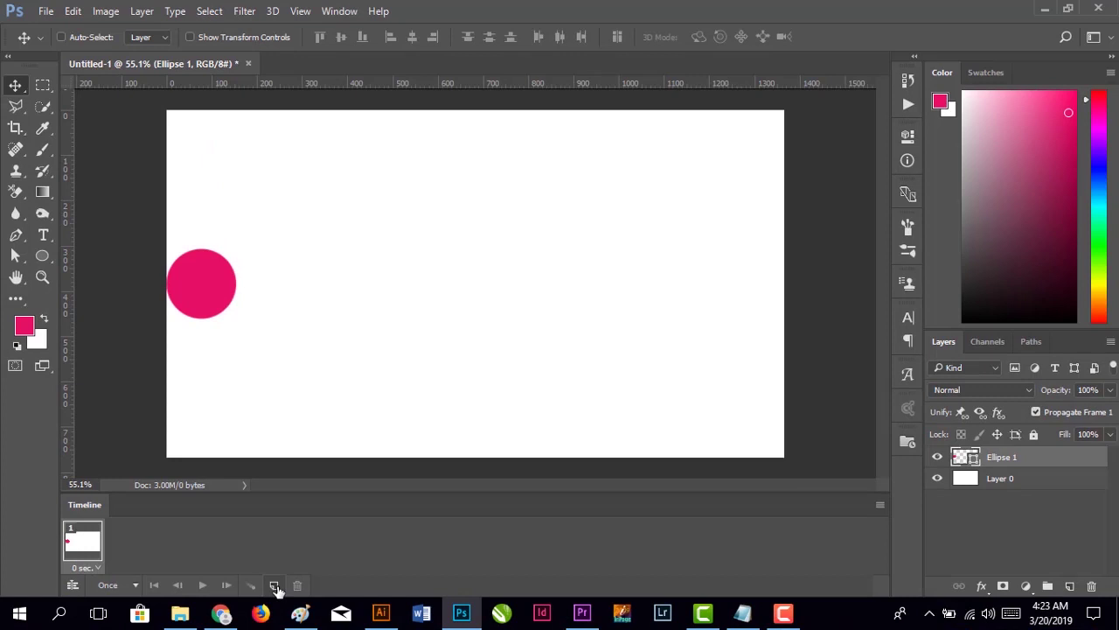
{"action": "left_click", "coordinate": [275, 587]}
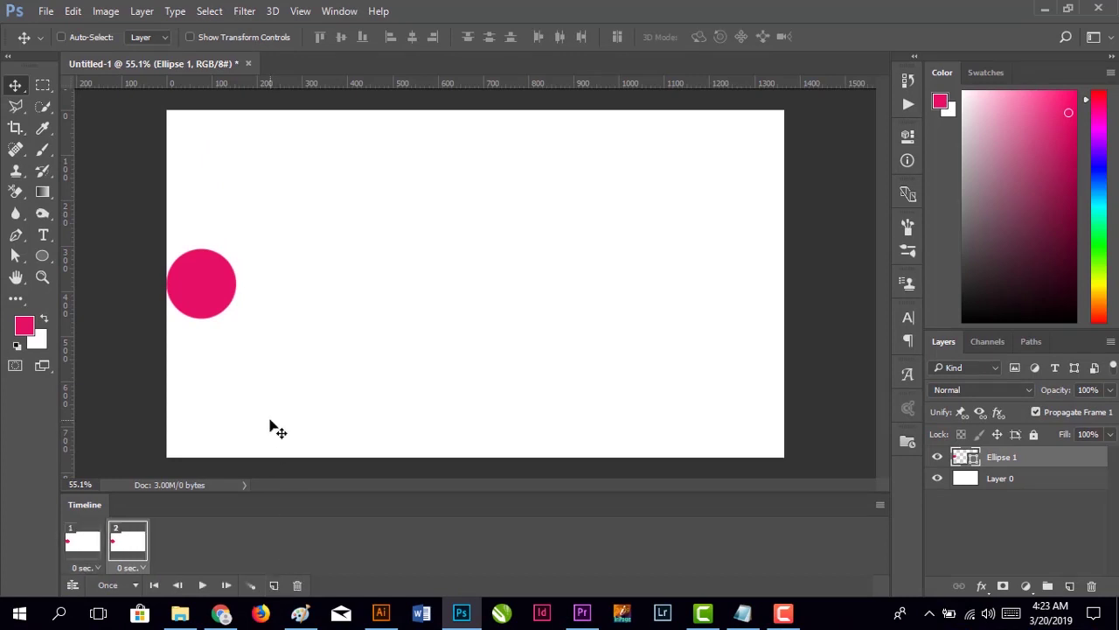
{"action": "left_click_drag", "start_coordinate": [222, 286], "coordinate": [380, 425]}
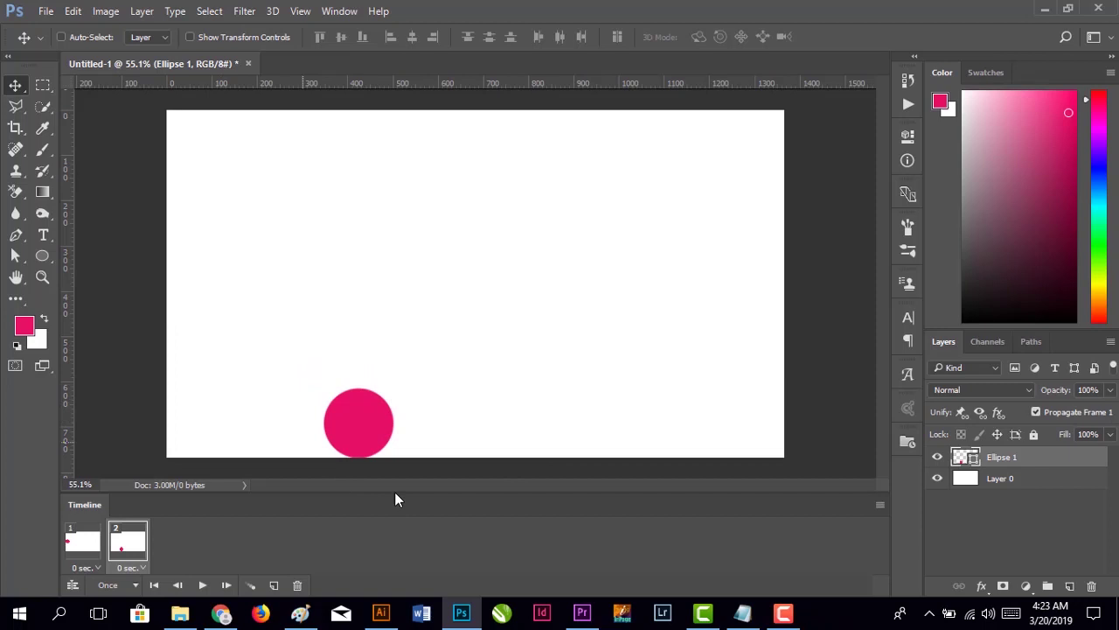
{"action": "left_click", "coordinate": [1053, 480], "text": "shift"}
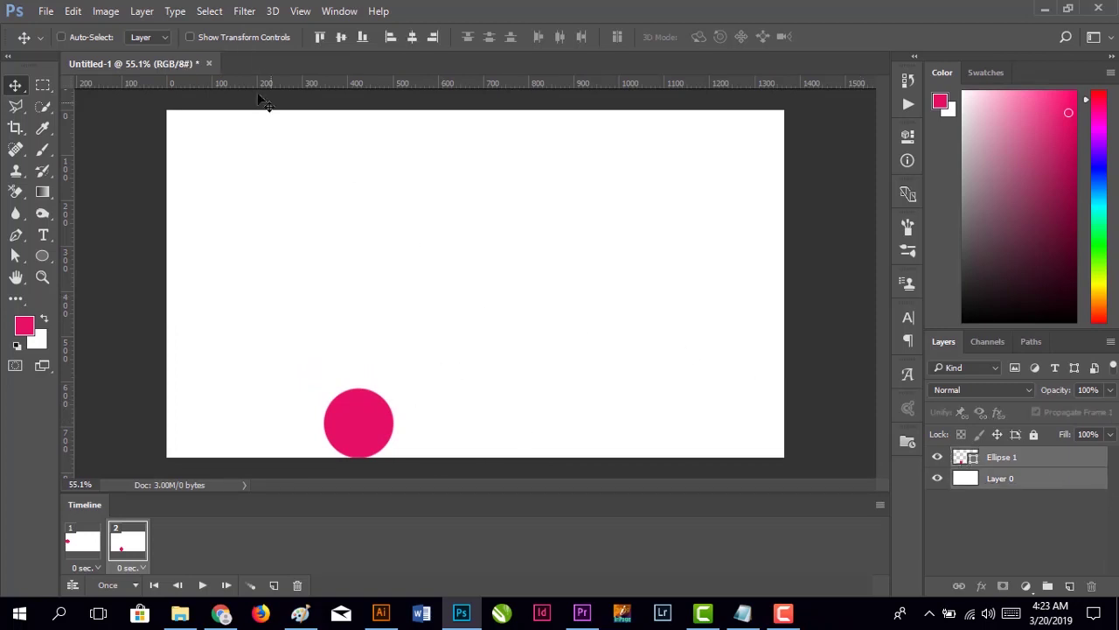
{"action": "left_click", "coordinate": [411, 38]}
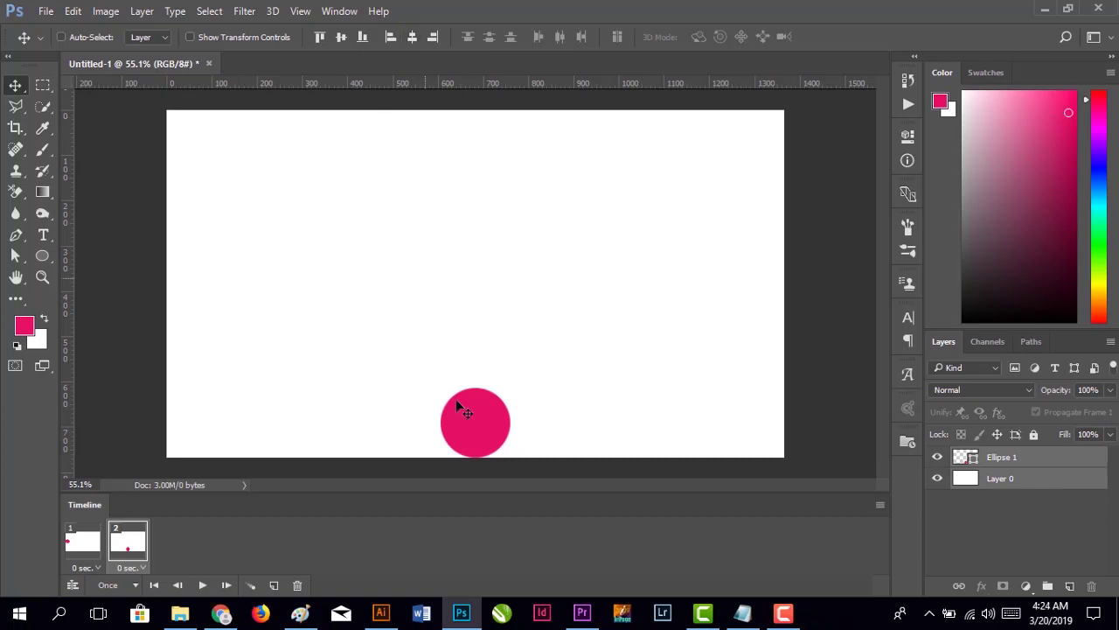
Add frame 3 with the circle aligned against the right edge, vertically centred.
{"action": "left_click", "coordinate": [273, 585]}
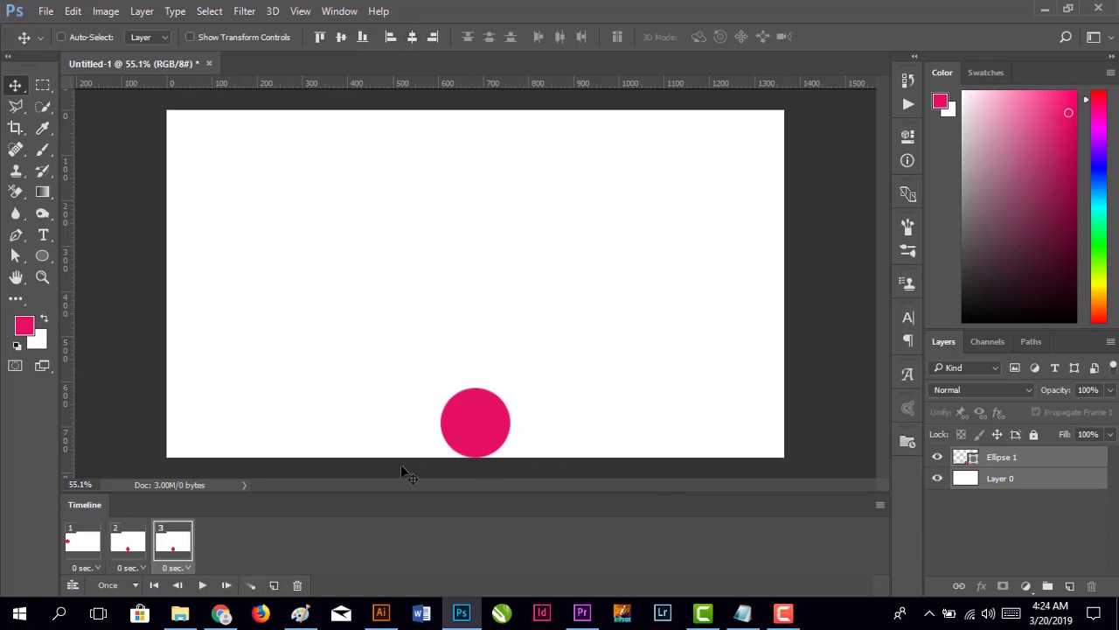
{"action": "left_click_drag", "start_coordinate": [512, 419], "coordinate": [622, 367]}
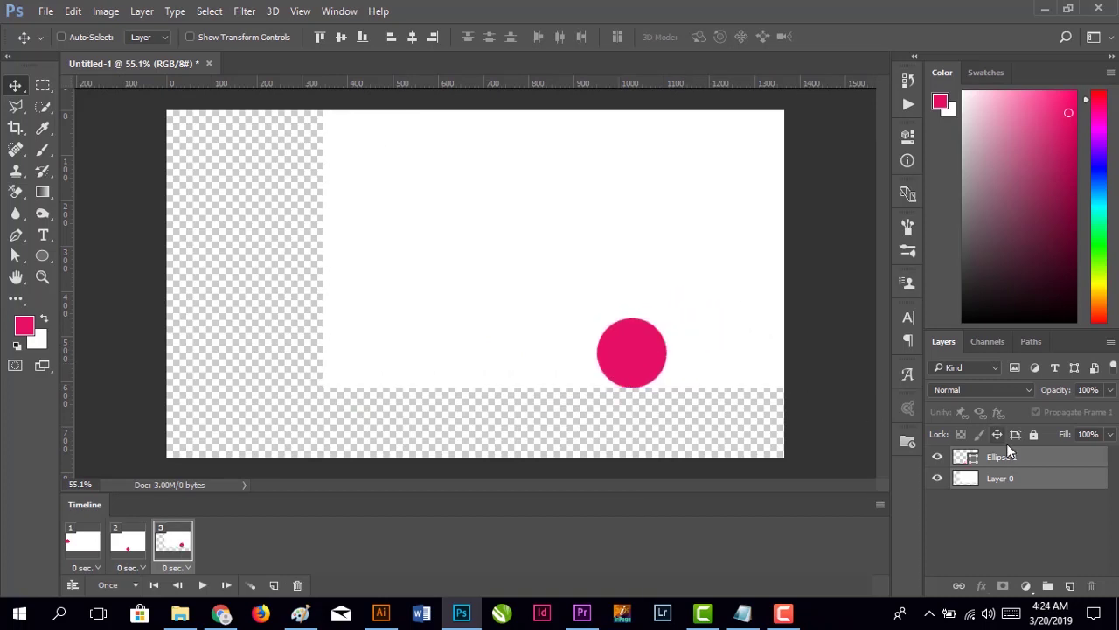
{"action": "key", "text": "ctrl+z"}
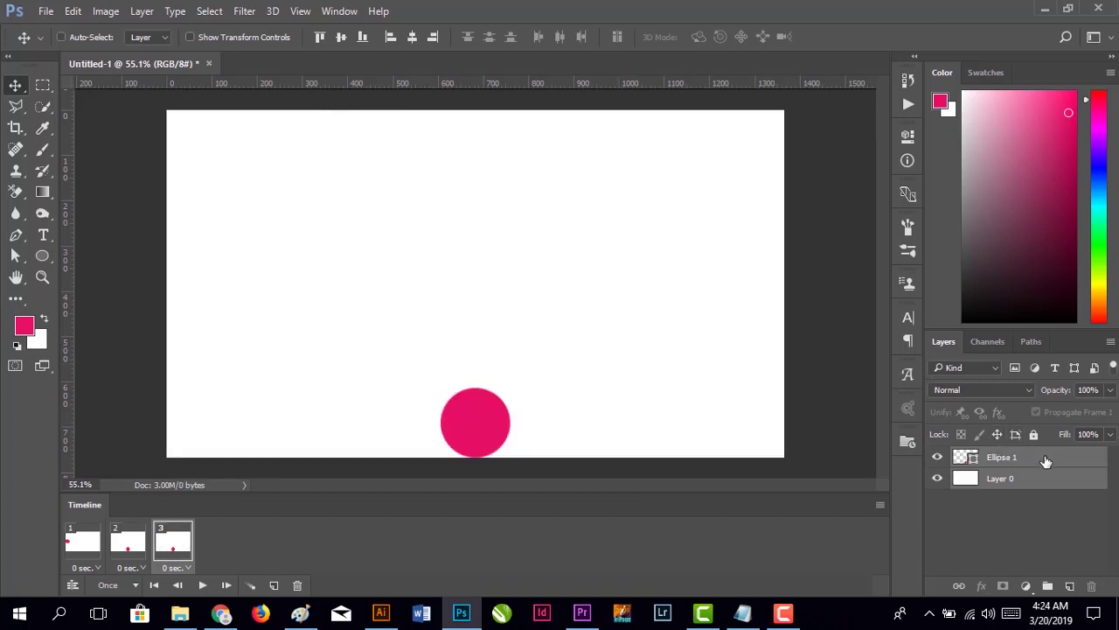
{"action": "left_click", "coordinate": [1045, 460]}
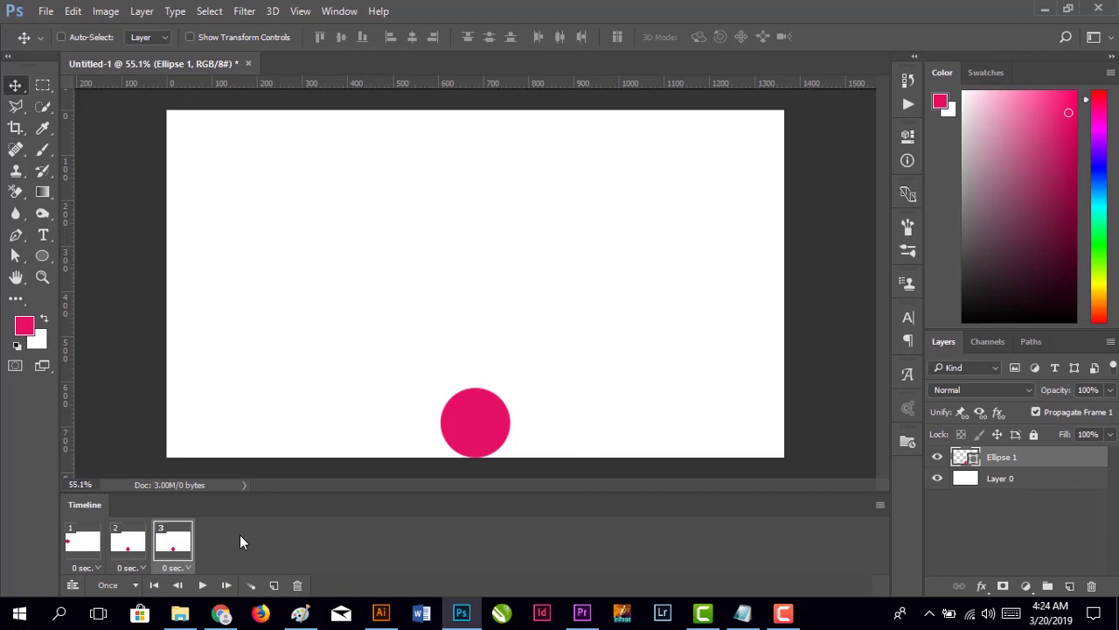
{"action": "left_click_drag", "start_coordinate": [485, 417], "coordinate": [759, 311]}
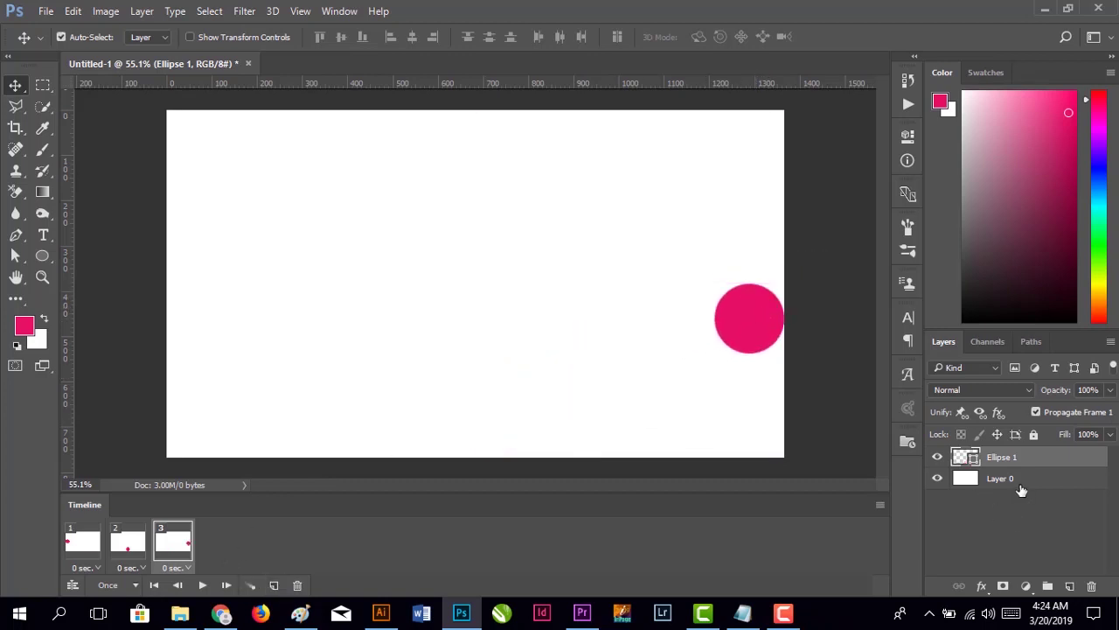
{"action": "left_click", "coordinate": [1020, 486], "text": "ctrl"}
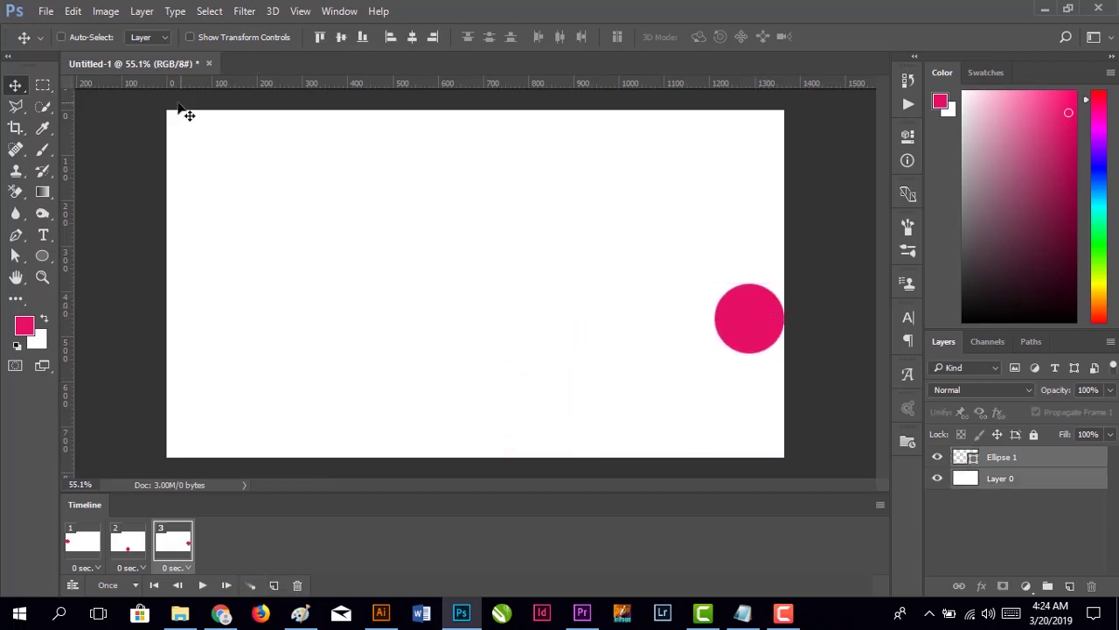
{"action": "left_click", "coordinate": [412, 37]}
{"action": "left_click", "coordinate": [432, 37]}
{"action": "left_click", "coordinate": [342, 37]}
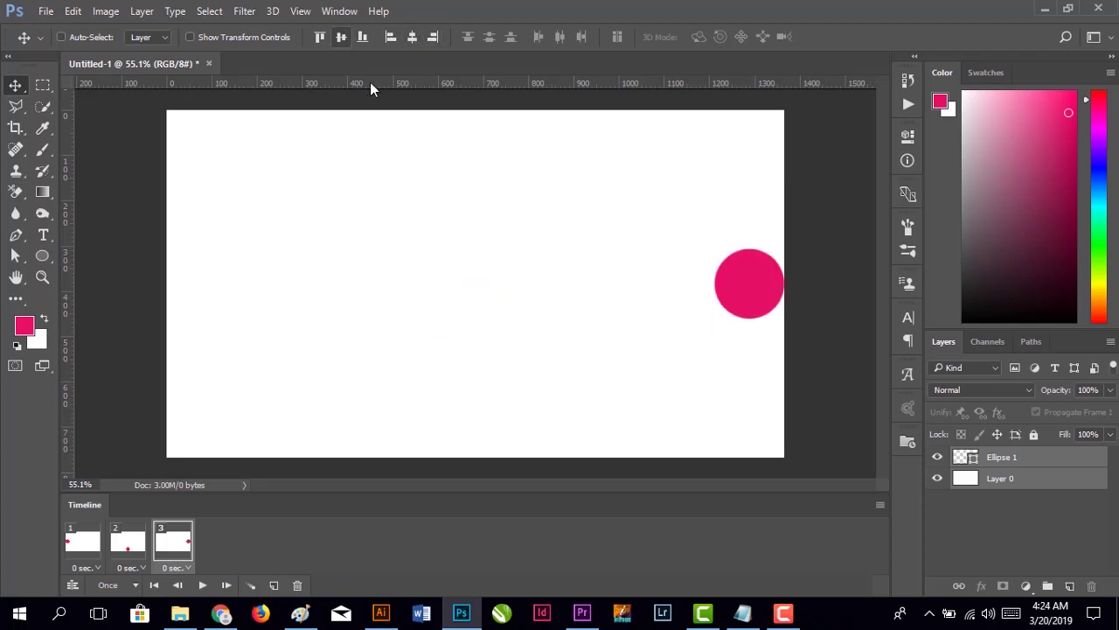
{"action": "left_click", "coordinate": [1010, 466]}
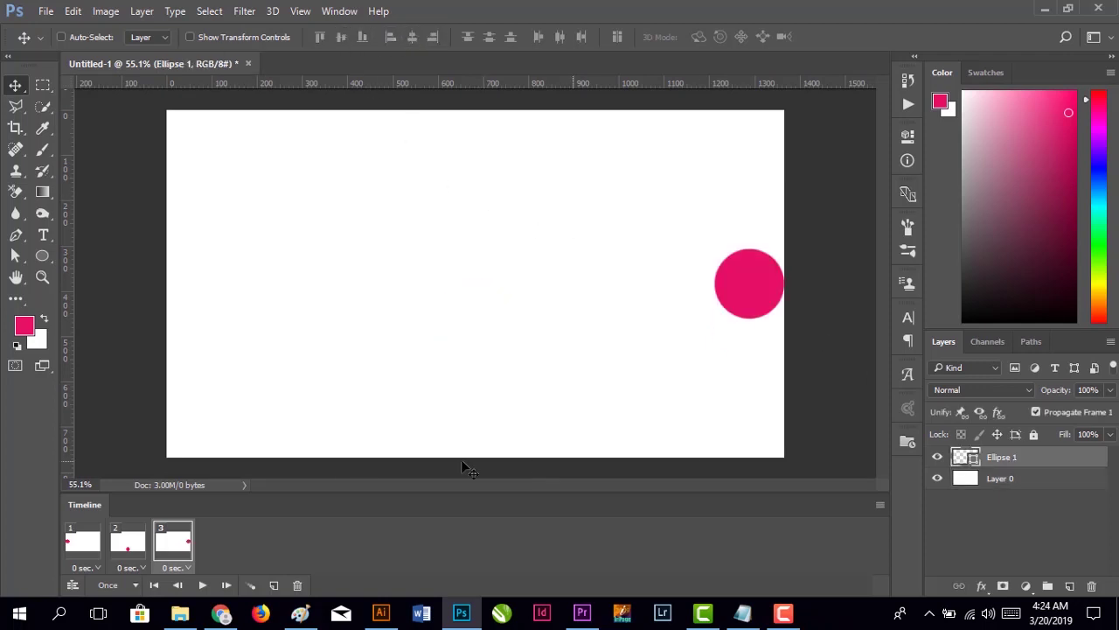
Add frame 4 with the circle aligned to the top edge, horizontally centred.
{"action": "left_click", "coordinate": [275, 587]}
{"action": "left_click_drag", "start_coordinate": [739, 282], "coordinate": [513, 151]}
{"action": "left_click", "coordinate": [1035, 484], "text": "shift"}
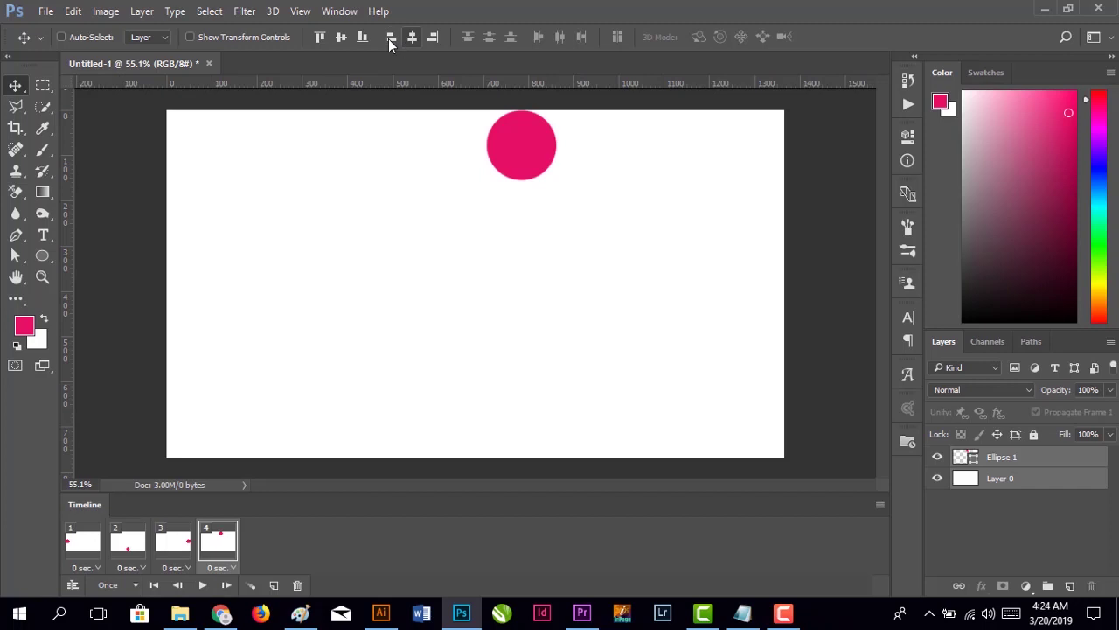
{"action": "left_click", "coordinate": [347, 38]}
{"action": "left_click", "coordinate": [361, 37]}
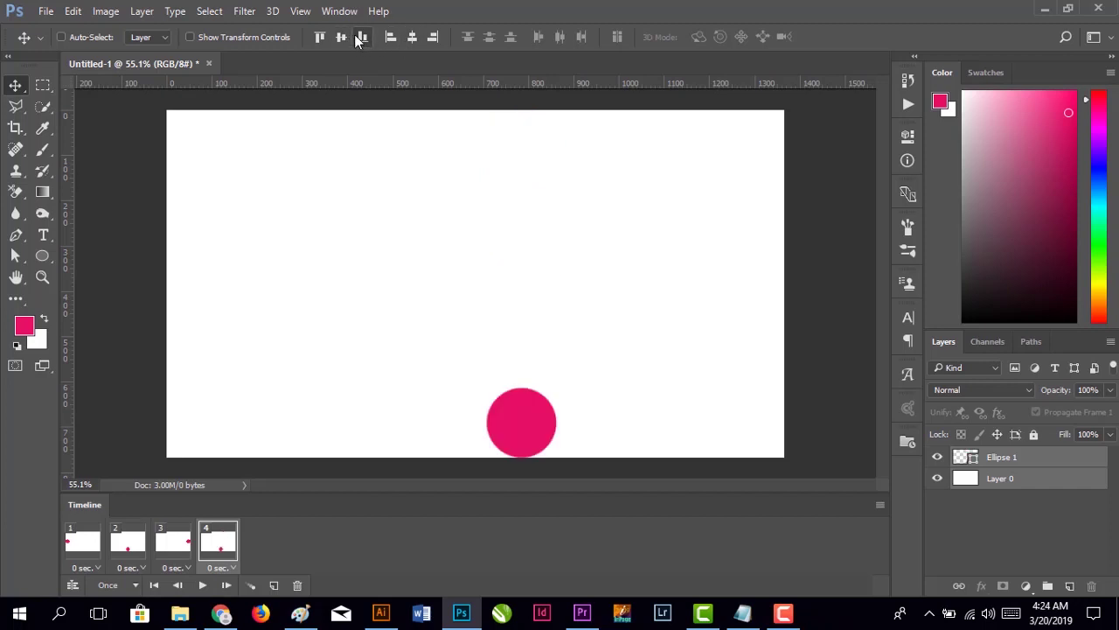
{"action": "left_click", "coordinate": [320, 37]}
{"action": "left_click", "coordinate": [413, 37]}
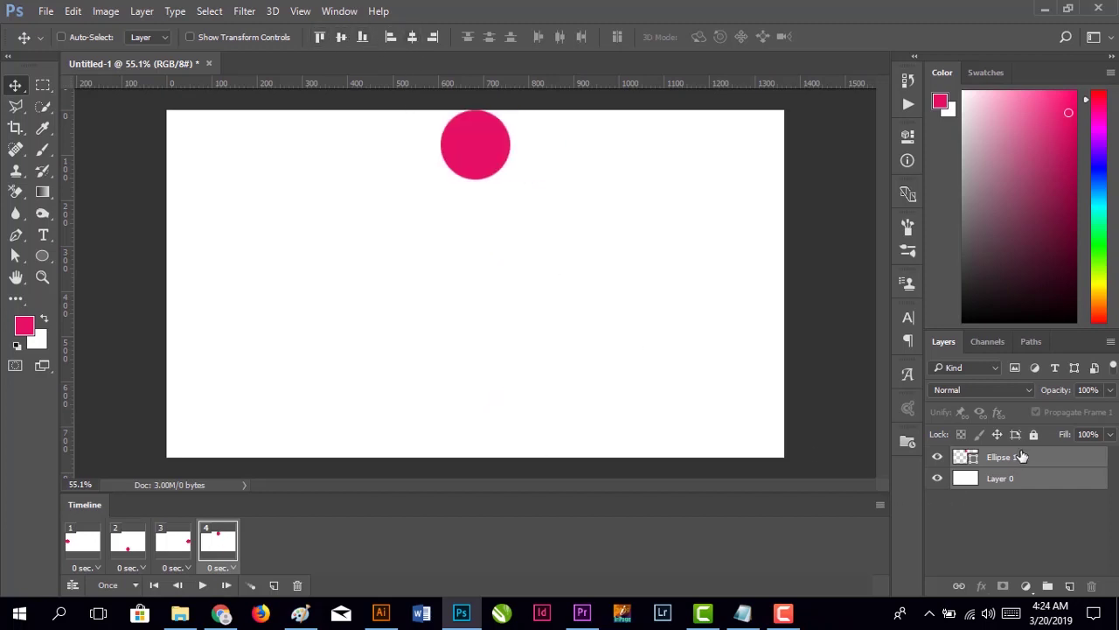
{"action": "left_click", "coordinate": [1015, 457]}
Add frame 5 with the circle back at the left edge, vertically centred, then reselect frame 1.
{"action": "left_click", "coordinate": [274, 584]}
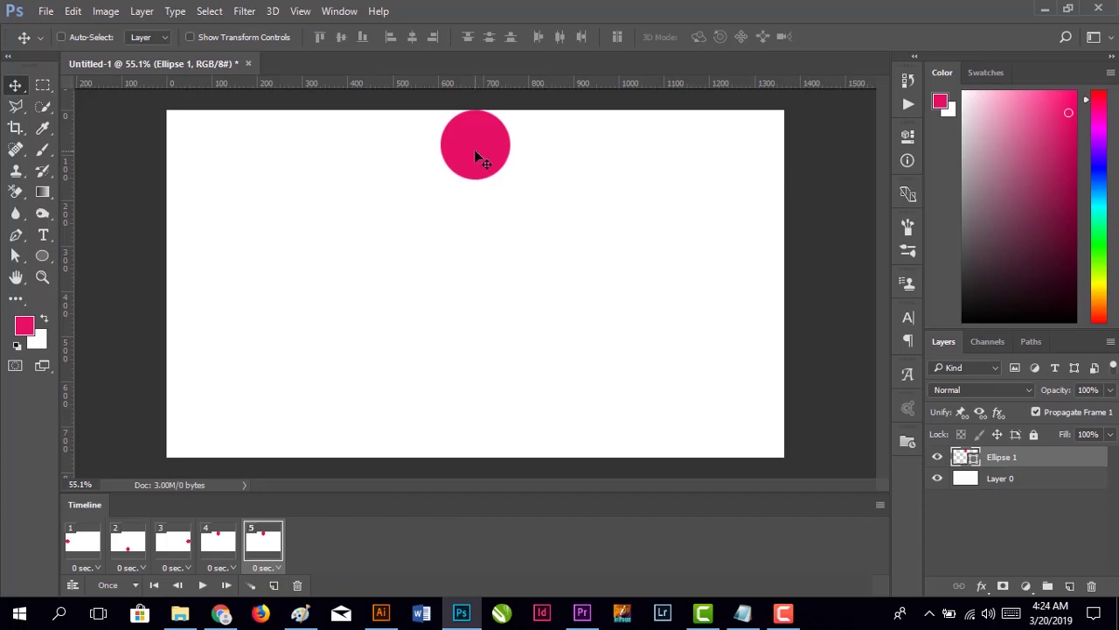
{"action": "left_click_drag", "start_coordinate": [474, 149], "coordinate": [205, 231]}
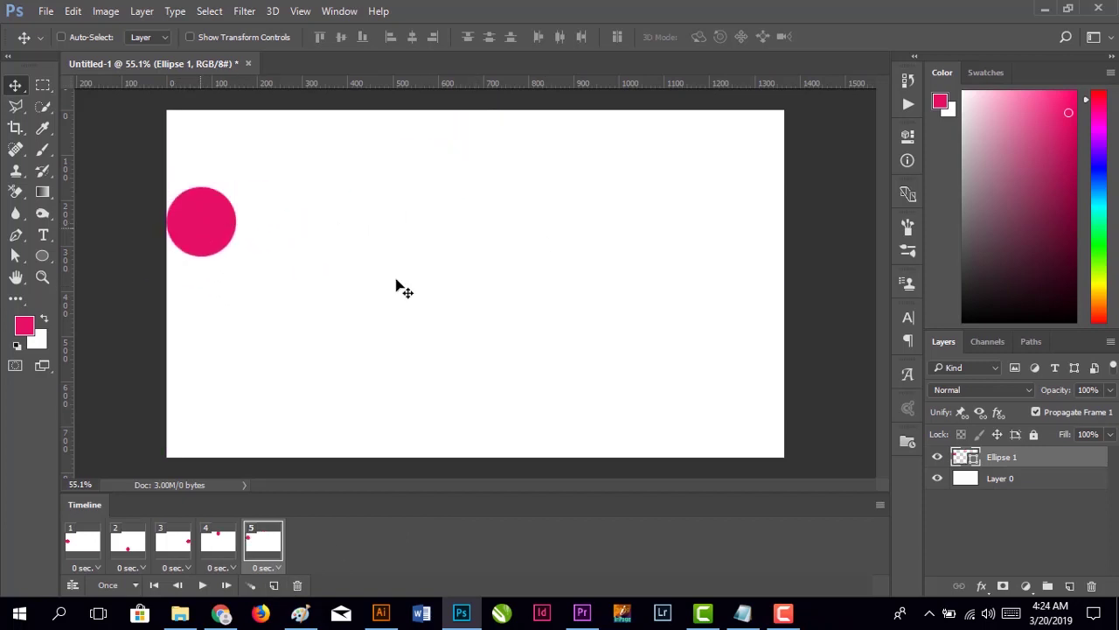
{"action": "left_click", "coordinate": [1020, 479], "text": "shift"}
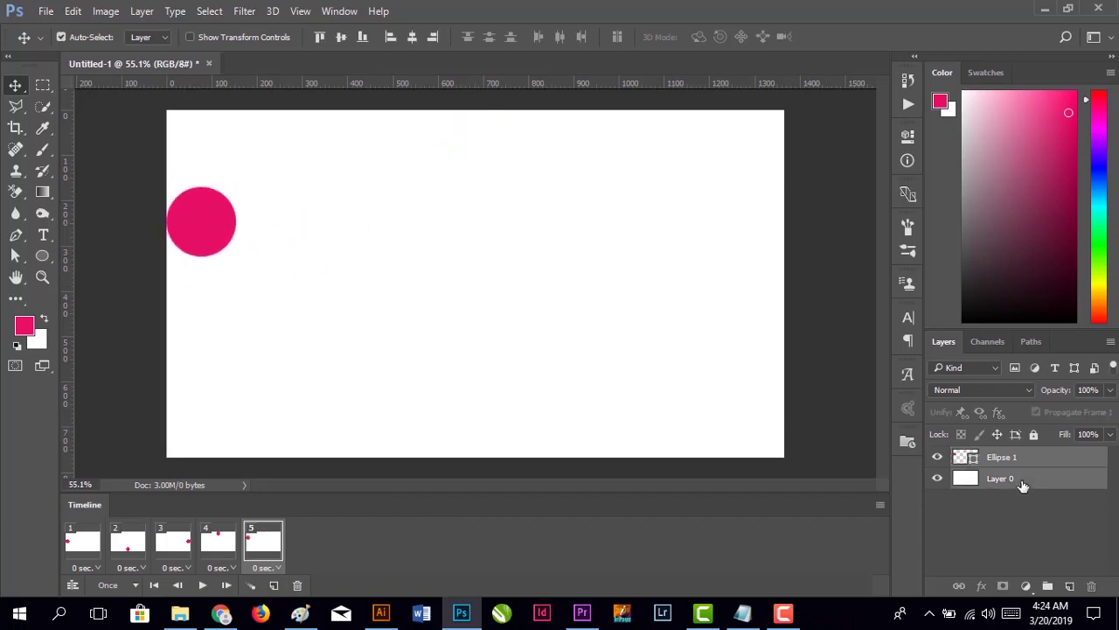
{"action": "left_click", "coordinate": [339, 40]}
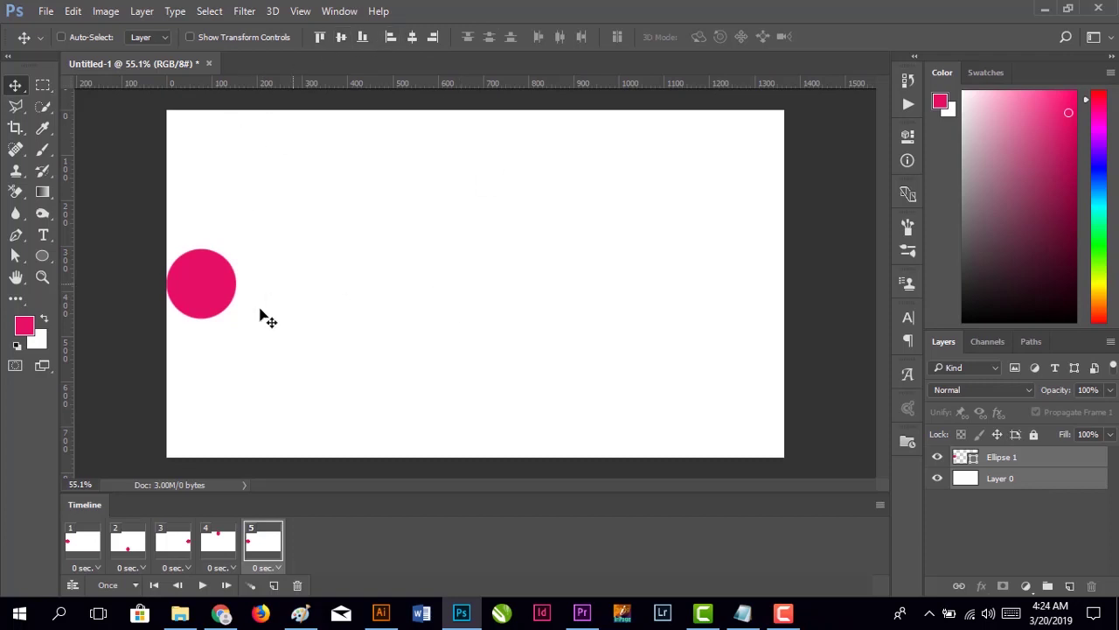
{"action": "left_click", "coordinate": [92, 544]}
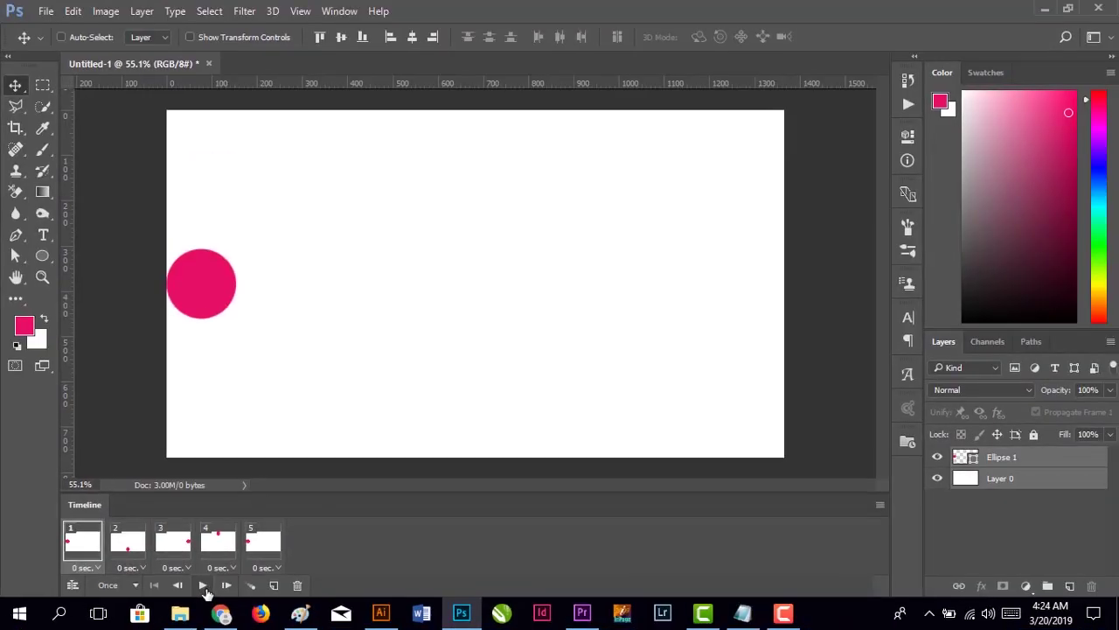
{"action": "left_click", "coordinate": [203, 547]}
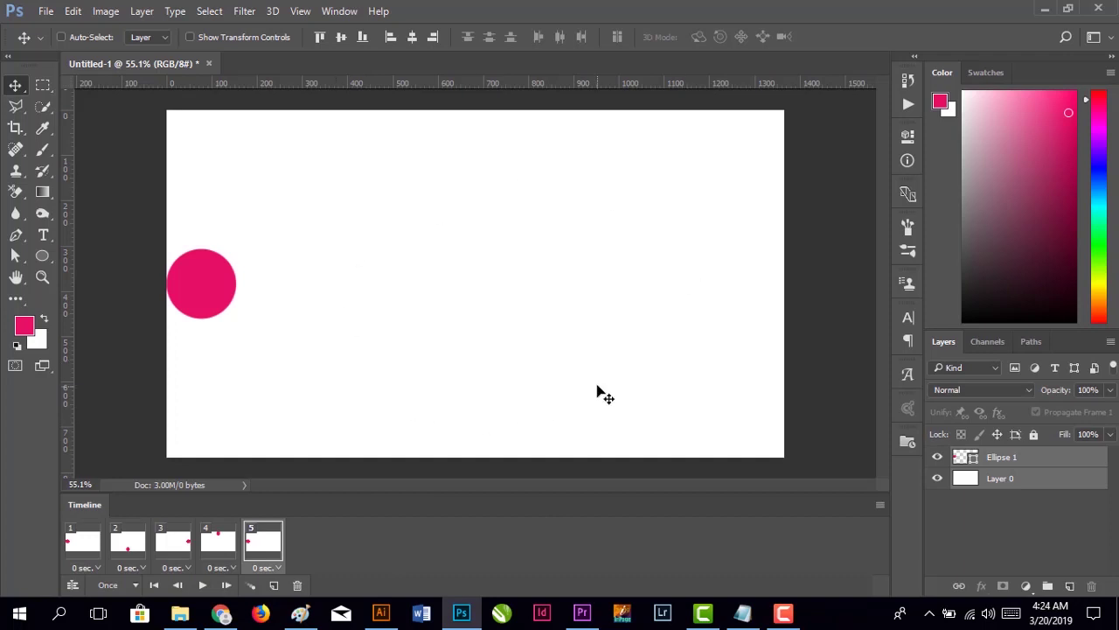
{"action": "left_click", "coordinate": [1075, 463]}
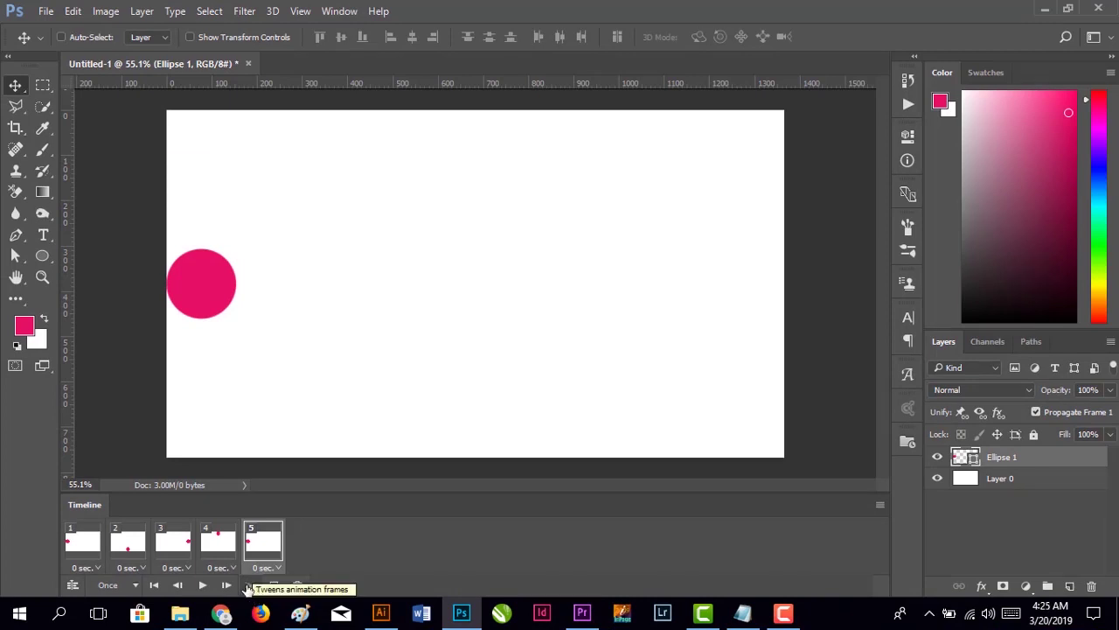
Tween 30 frames from frame 1 to the next frame and preview the playback.
{"action": "left_click", "coordinate": [85, 547]}
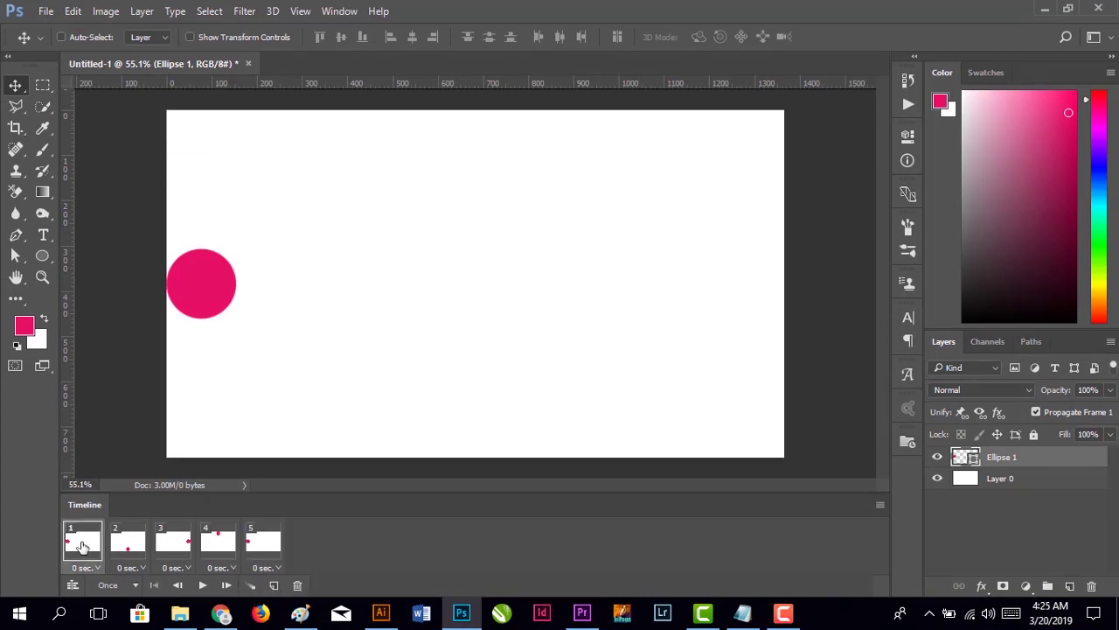
{"action": "left_click", "coordinate": [251, 586]}
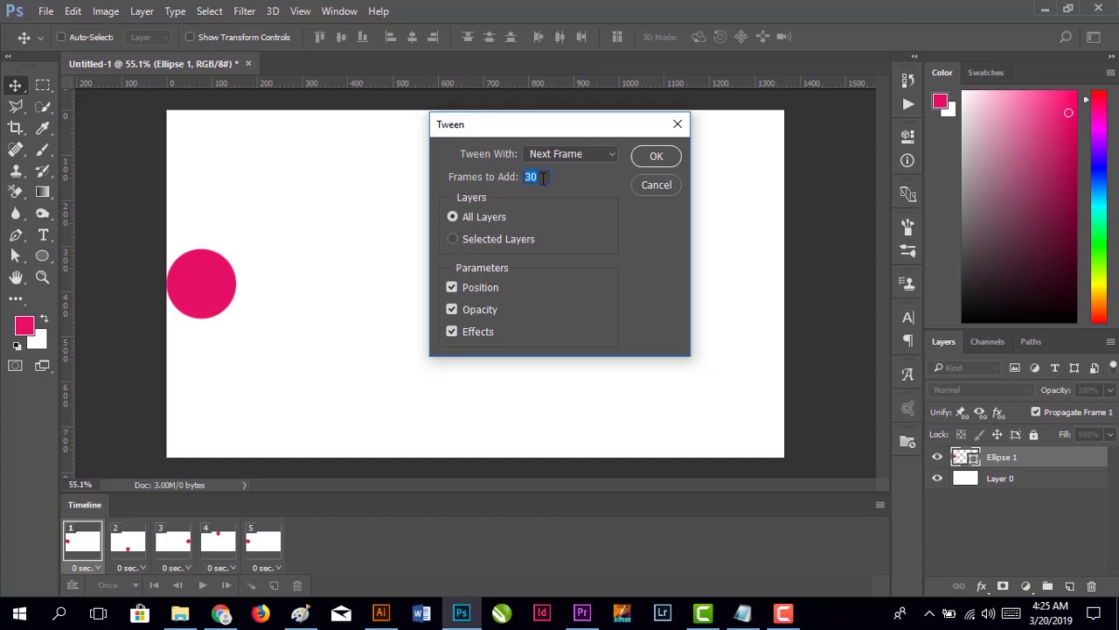
{"action": "left_click", "coordinate": [651, 157]}
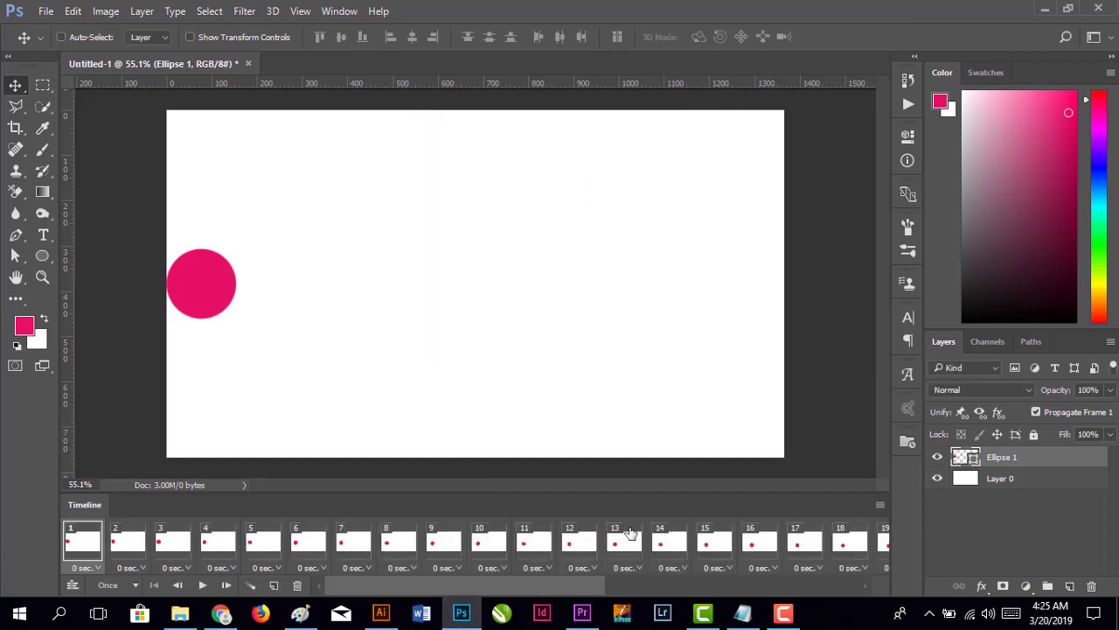
{"action": "left_click", "coordinate": [202, 585]}
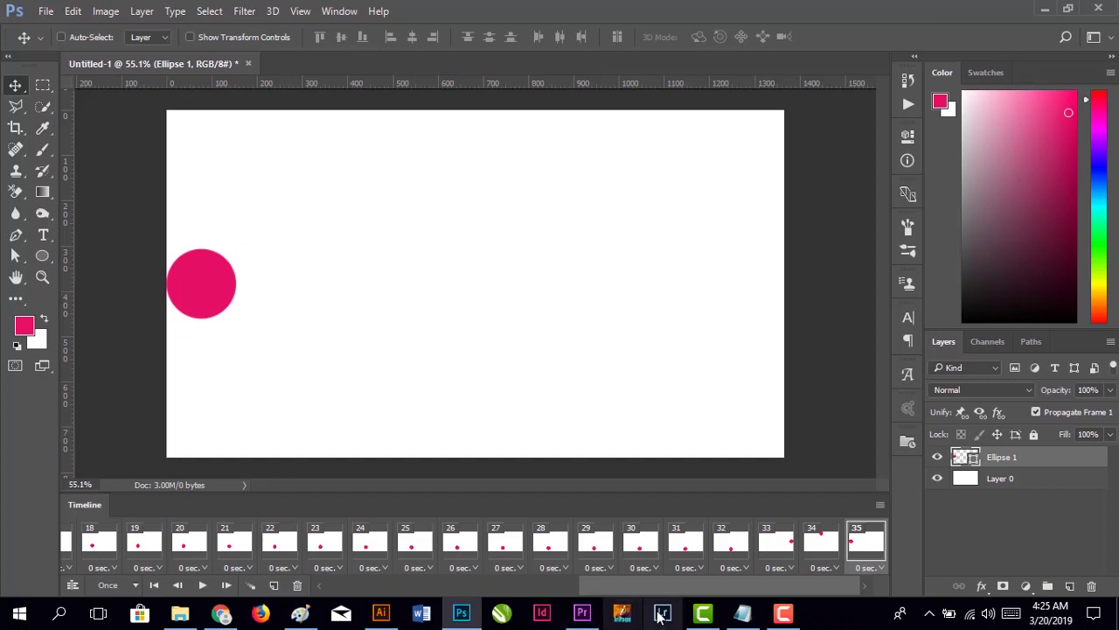
Scroll the timeline and select frame 32, where the circle sits at the bottom edge.
{"action": "scroll", "coordinate": [454, 569], "scroll_direction": "left", "scroll_amount": 5}
{"action": "scroll", "coordinate": [454, 569], "scroll_direction": "left", "scroll_amount": 3}
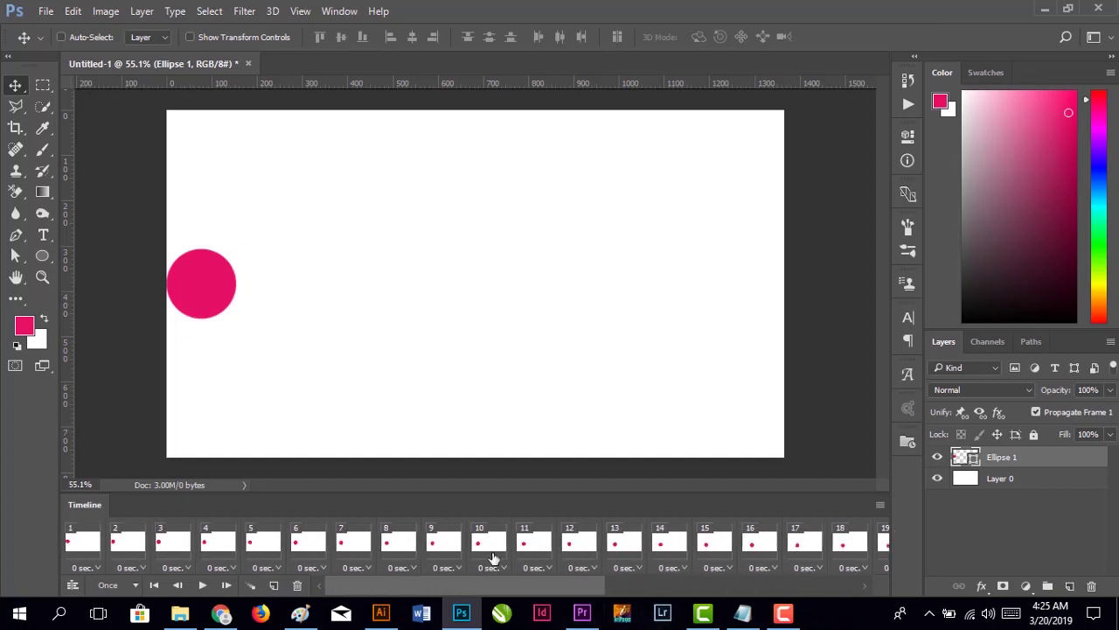
{"action": "left_click_drag", "start_coordinate": [584, 590], "coordinate": [822, 581]}
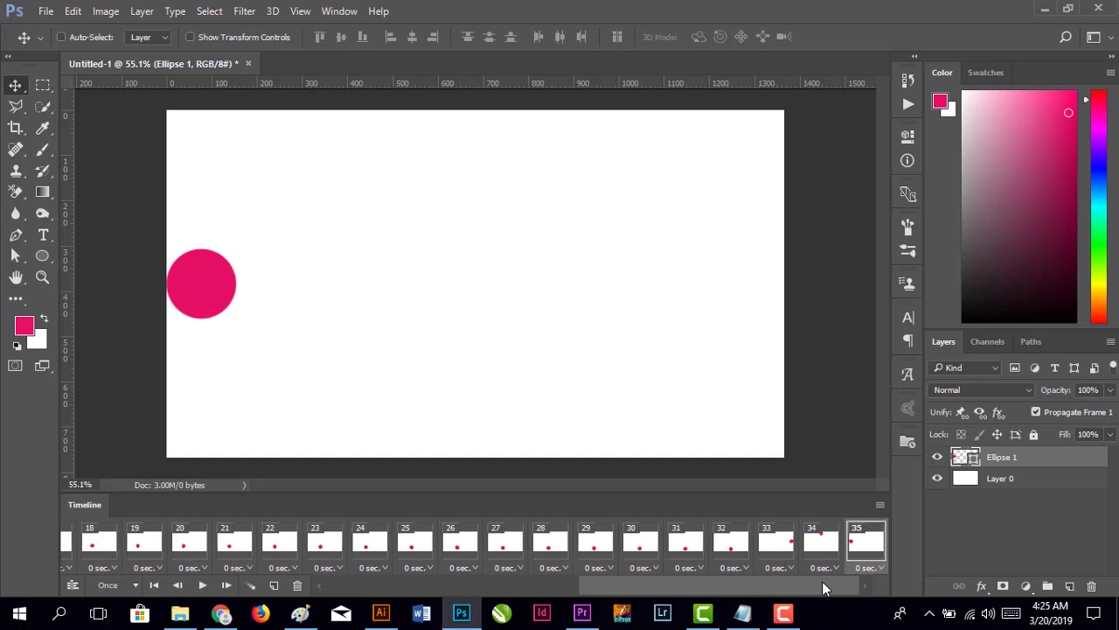
{"action": "left_click", "coordinate": [670, 544]}
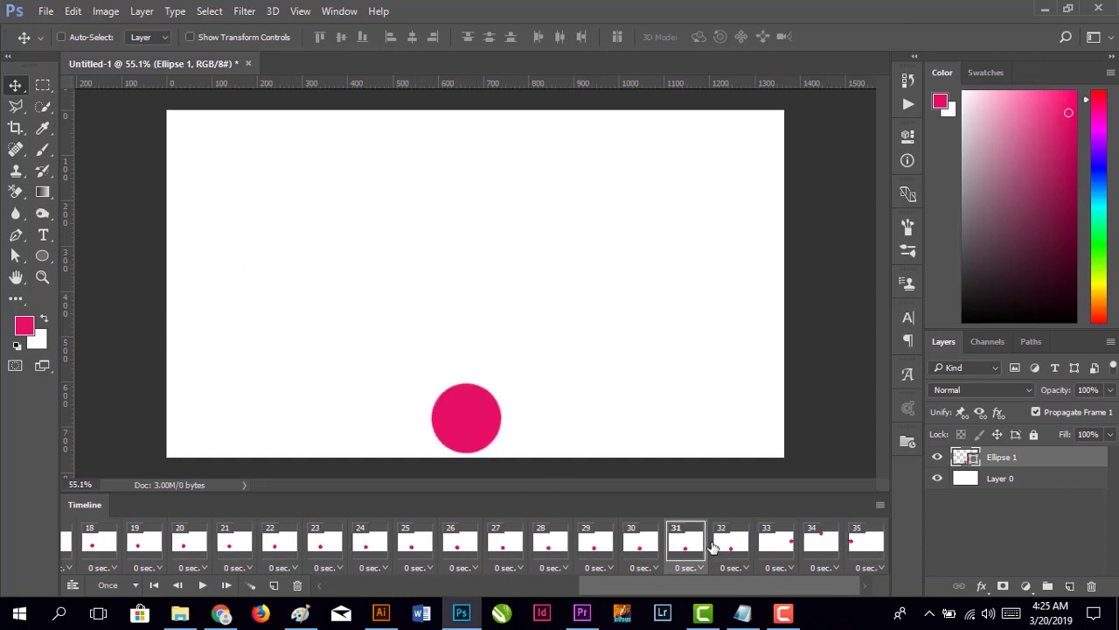
{"action": "left_click", "coordinate": [723, 546]}
{"action": "left_click", "coordinate": [765, 545]}
{"action": "left_click", "coordinate": [730, 545]}
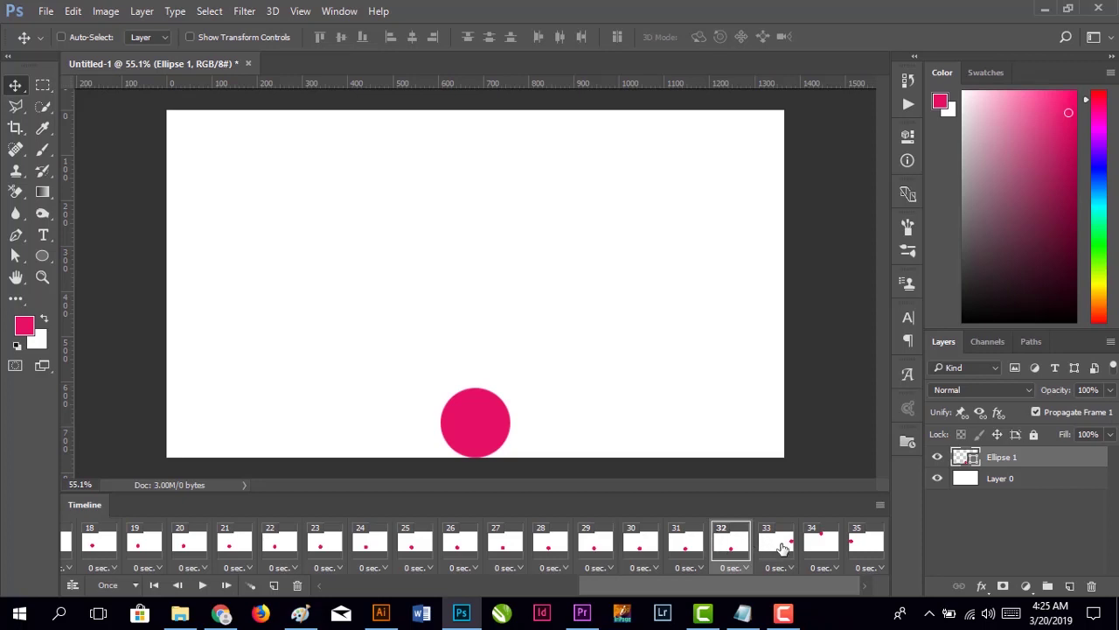
{"action": "left_click", "coordinate": [780, 547]}
{"action": "left_click", "coordinate": [739, 544]}
{"action": "left_click", "coordinate": [775, 544]}
{"action": "left_click", "coordinate": [731, 549]}
{"action": "left_click", "coordinate": [774, 548]}
{"action": "left_click", "coordinate": [728, 548]}
Tween 30 frames from frame 32 to the right edge, then check frames 53–64.
{"action": "left_click", "coordinate": [251, 585]}
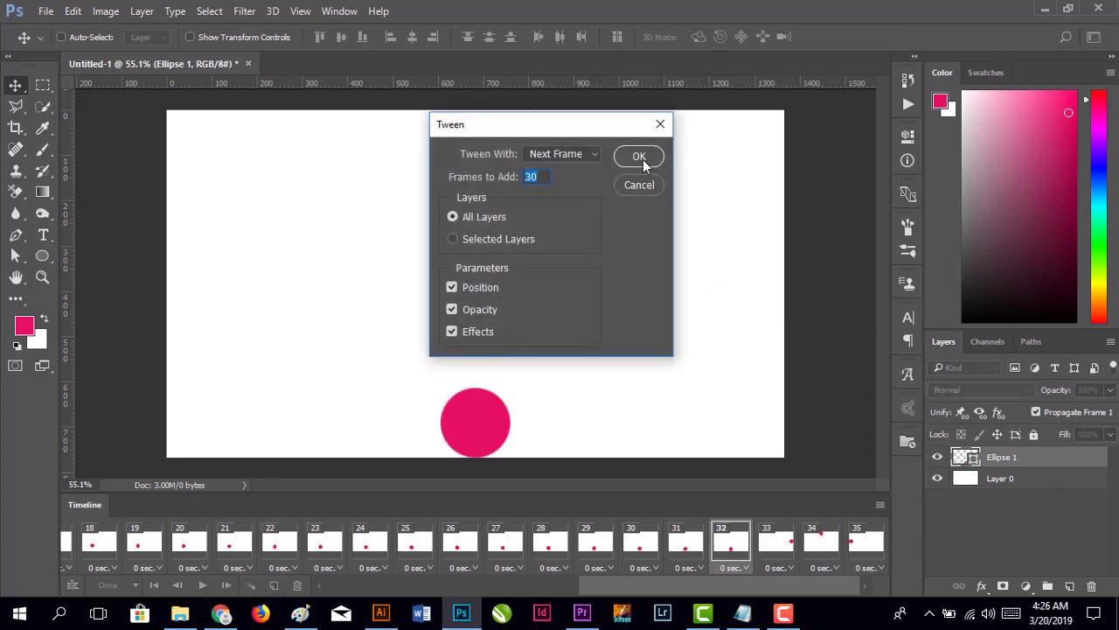
{"action": "left_click", "coordinate": [639, 156]}
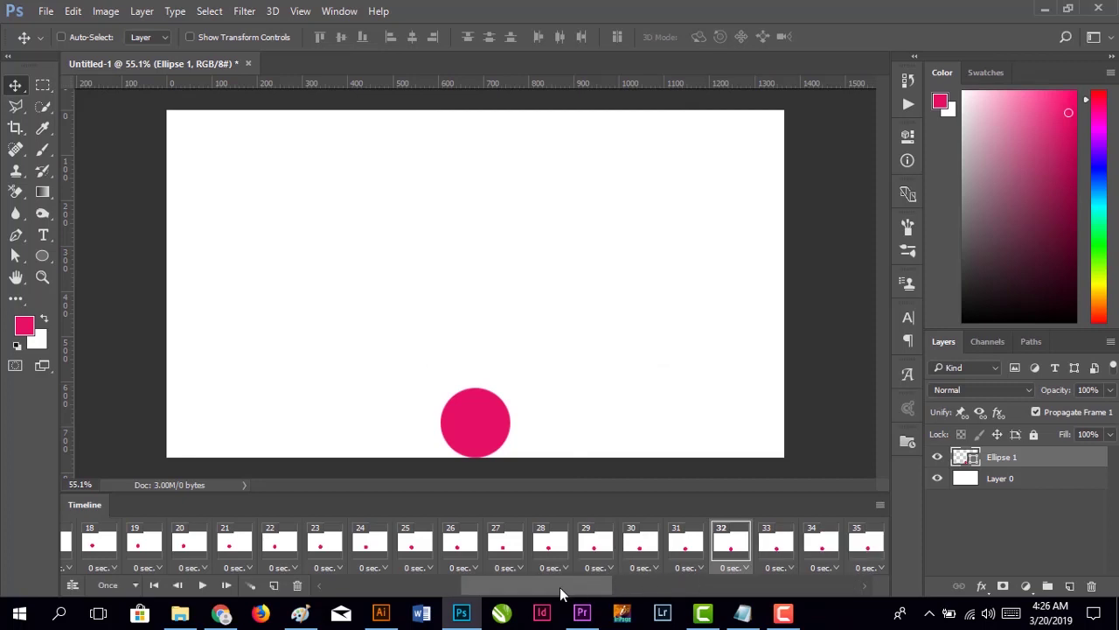
{"action": "left_click_drag", "start_coordinate": [560, 593], "coordinate": [717, 588]}
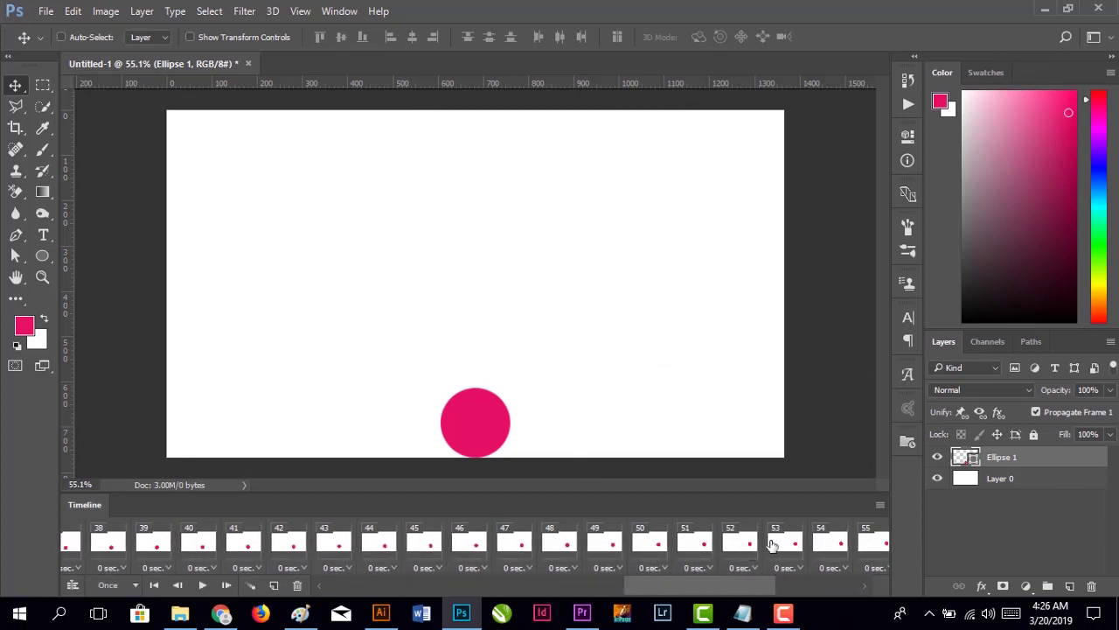
{"action": "left_click", "coordinate": [772, 543]}
{"action": "left_click", "coordinate": [826, 543]}
{"action": "left_click_drag", "start_coordinate": [704, 587], "coordinate": [804, 560]}
{"action": "left_click", "coordinate": [773, 543]}
{"action": "left_click", "coordinate": [862, 544]}
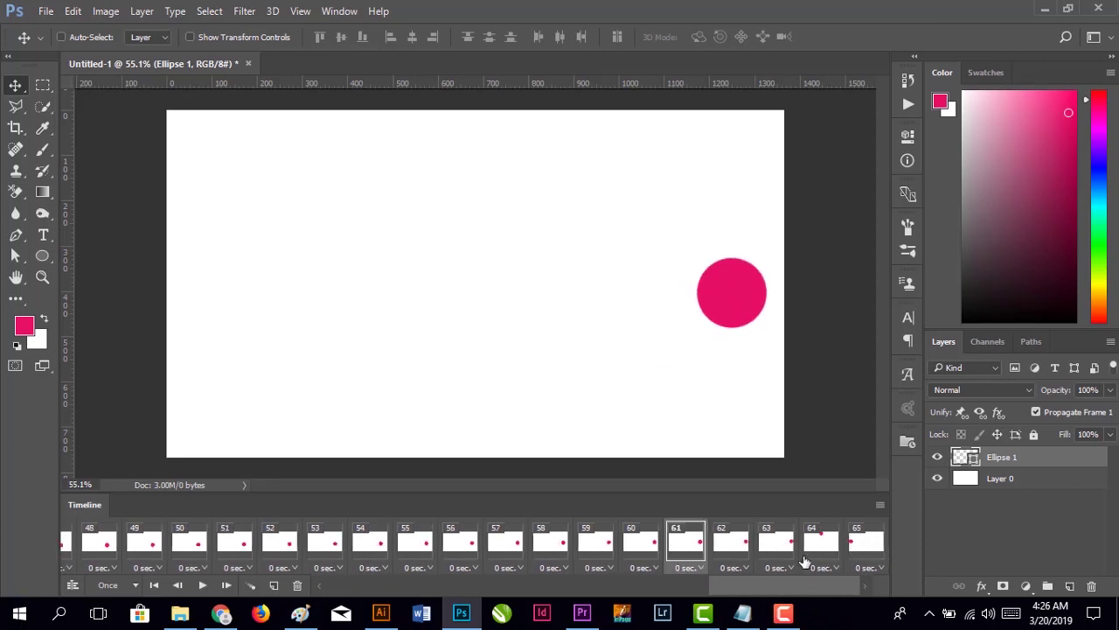
{"action": "left_click", "coordinate": [773, 543]}
{"action": "left_click", "coordinate": [820, 543]}
{"action": "left_click", "coordinate": [774, 543]}
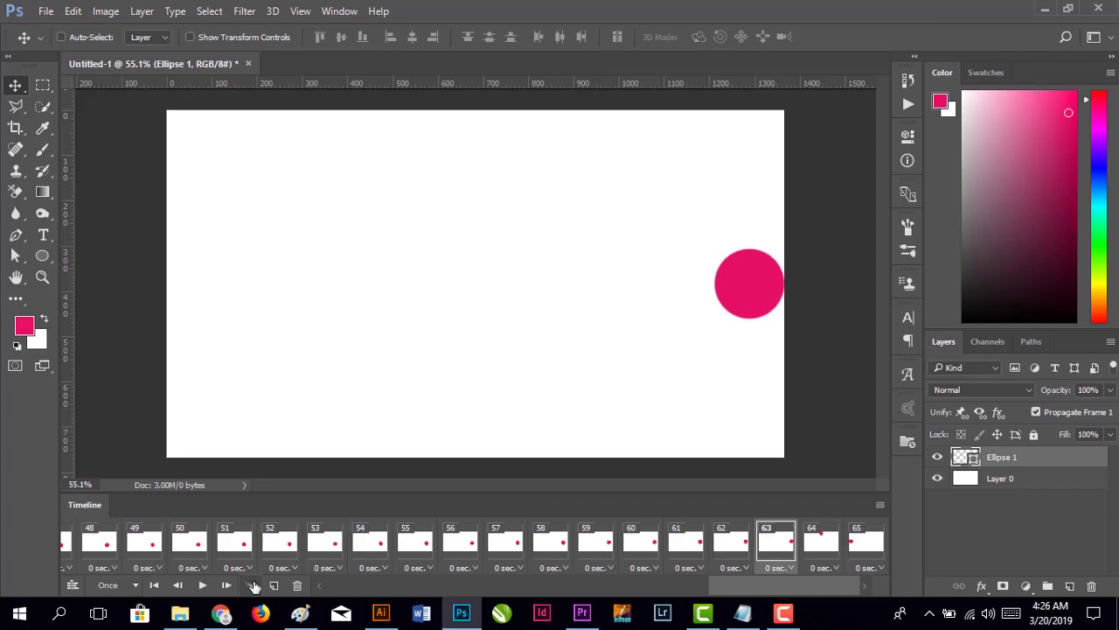
Tween 30 frames from frame 63 at the right edge up to the top.
{"action": "left_click", "coordinate": [253, 585]}
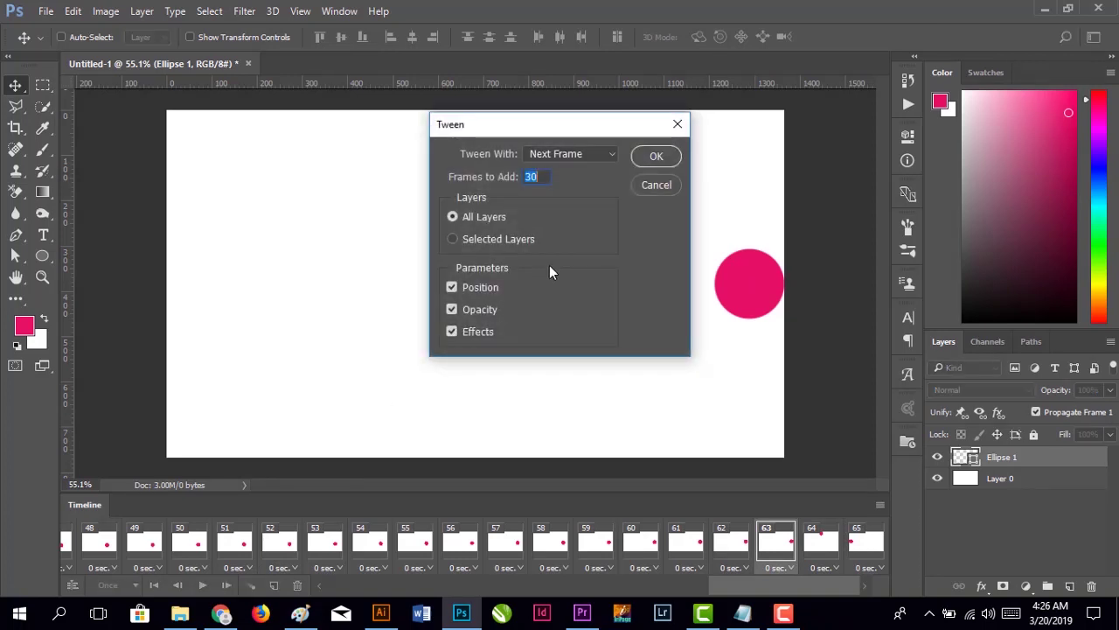
{"action": "left_click", "coordinate": [660, 159]}
{"action": "left_click", "coordinate": [733, 586]}
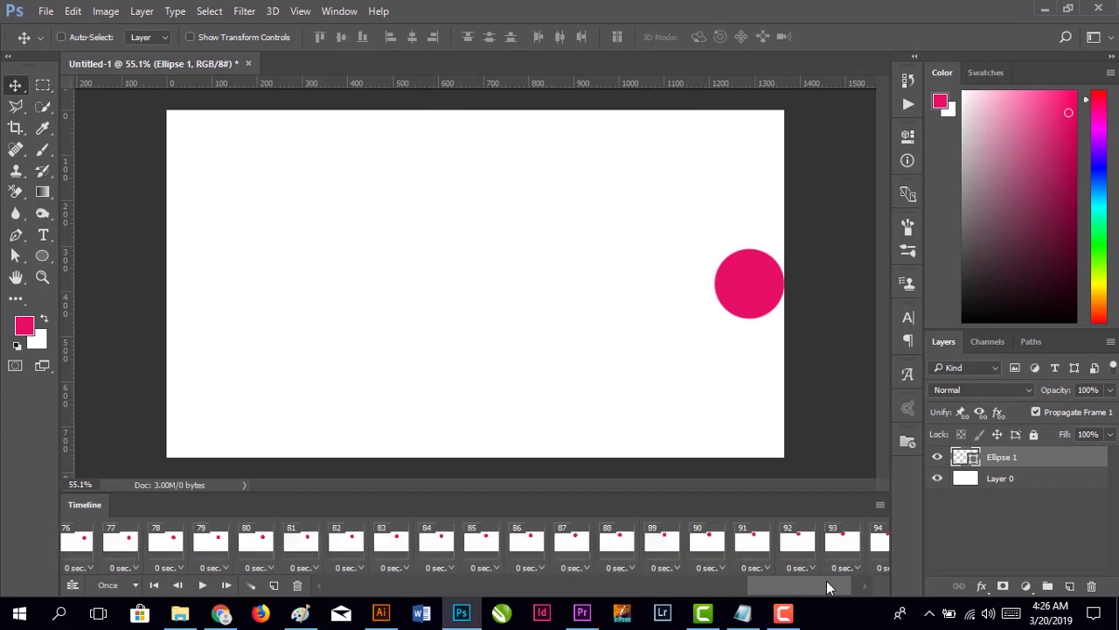
{"action": "left_click", "coordinate": [831, 542]}
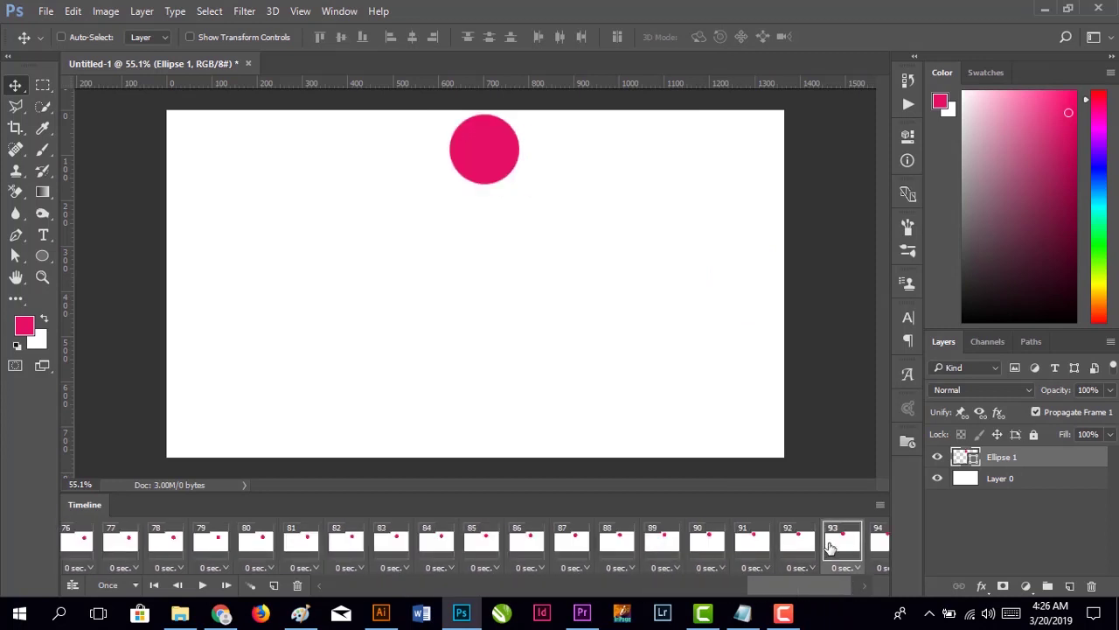
Tween 30 frames from frame 94 back to the left edge and scroll toward frame 1.
{"action": "left_click", "coordinate": [875, 542]}
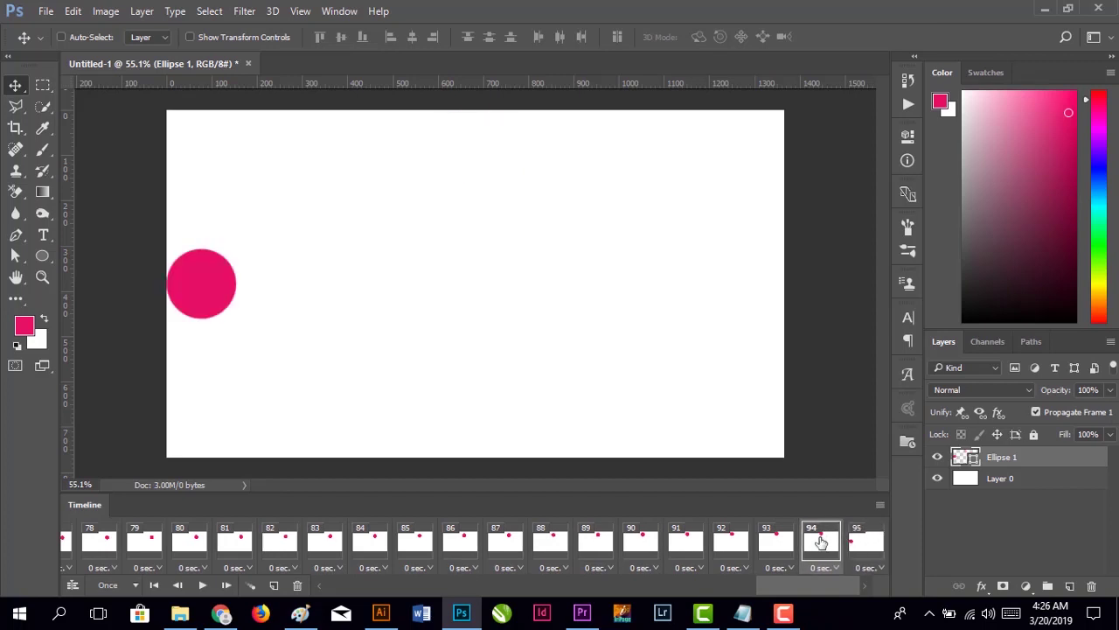
{"action": "left_click", "coordinate": [250, 584]}
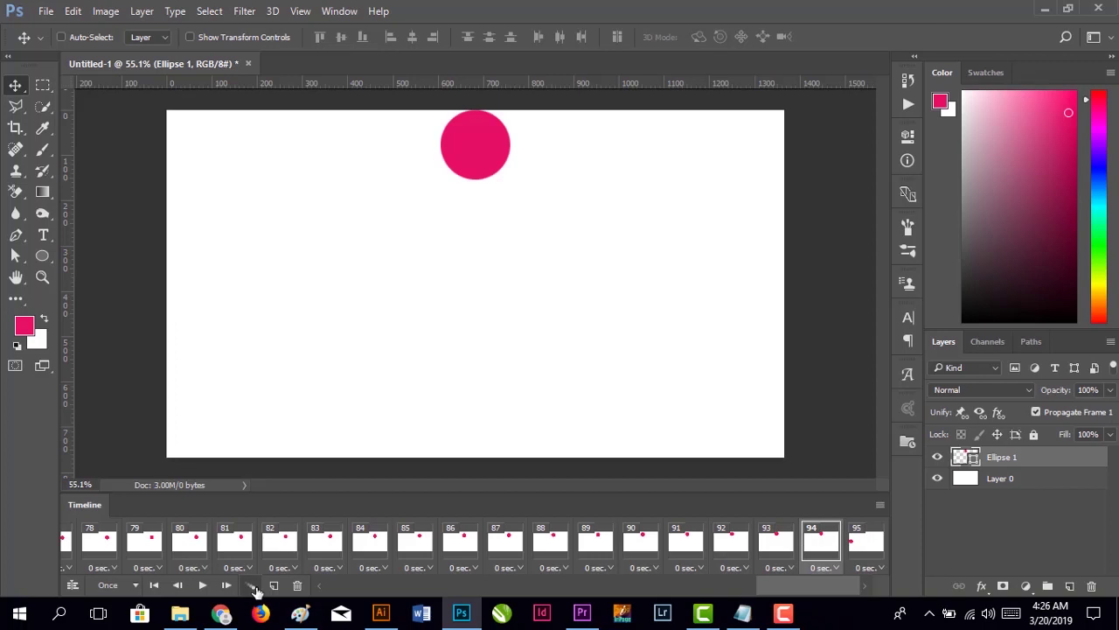
{"action": "left_click", "coordinate": [652, 157]}
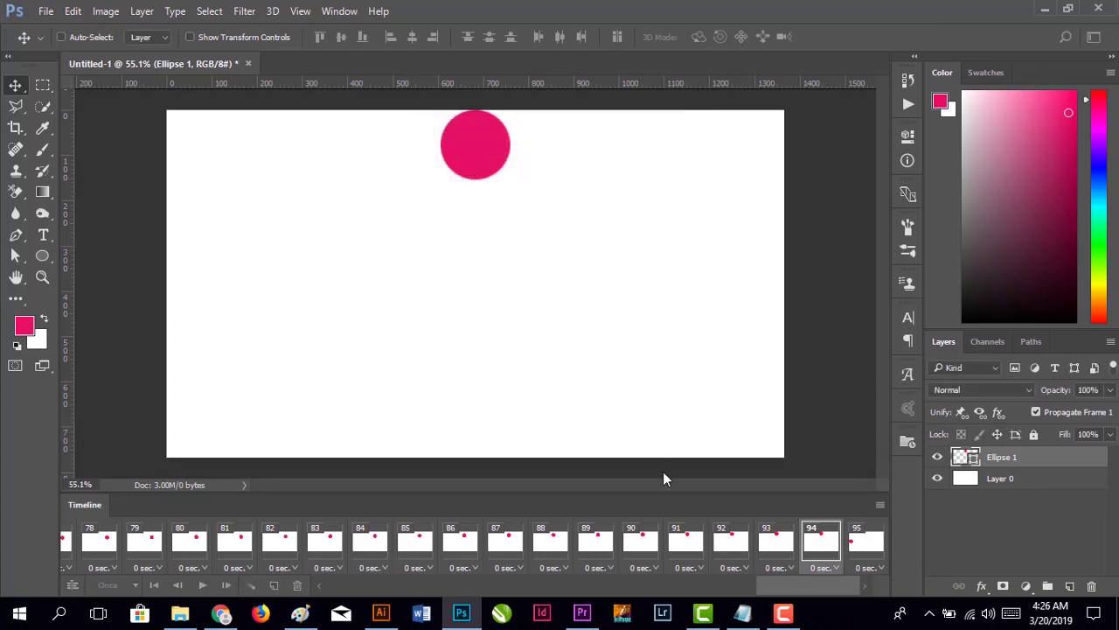
{"action": "left_click_drag", "start_coordinate": [699, 595], "coordinate": [323, 591]}
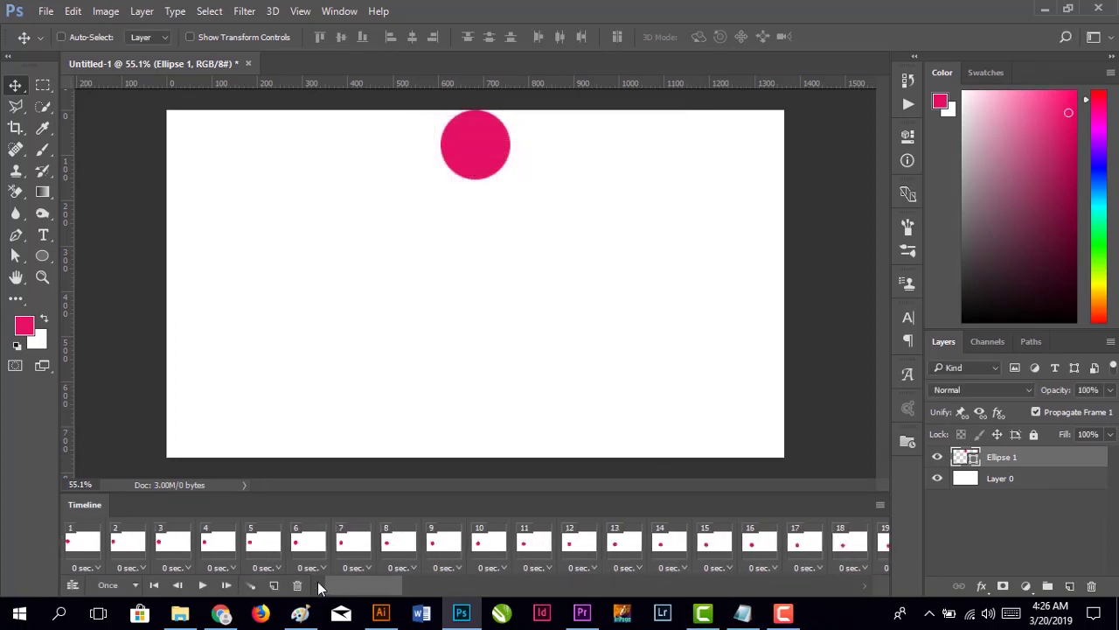
Play the 125-frame animation from frame 1 to preview the motion.
{"action": "left_click", "coordinate": [95, 548]}
{"action": "left_click", "coordinate": [202, 584]}
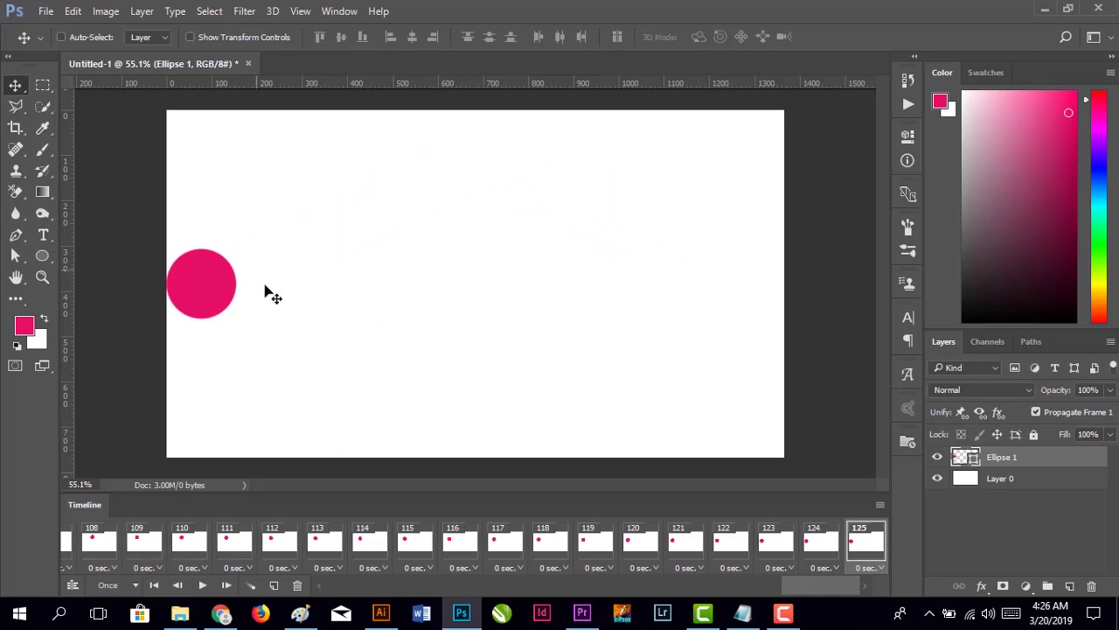
{"action": "key", "text": "ctrl"}
Set the loop count from Once to Forever, then play and stop the animation.
{"action": "left_click", "coordinate": [207, 546]}
{"action": "left_click", "coordinate": [148, 540]}
{"action": "left_click", "coordinate": [202, 585]}
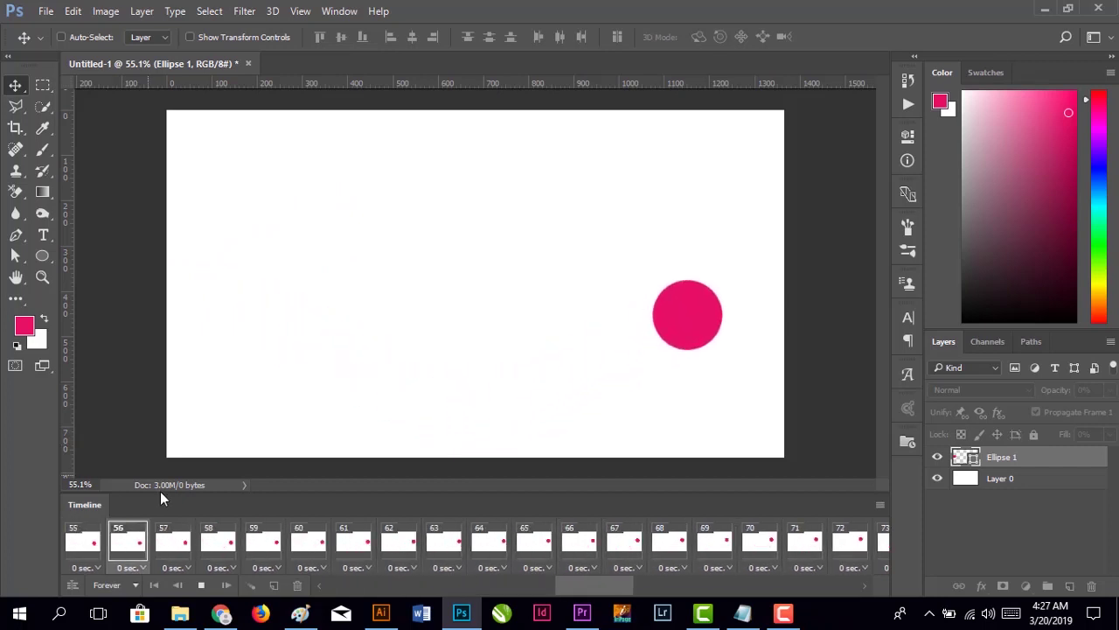
{"action": "left_click", "coordinate": [201, 588]}
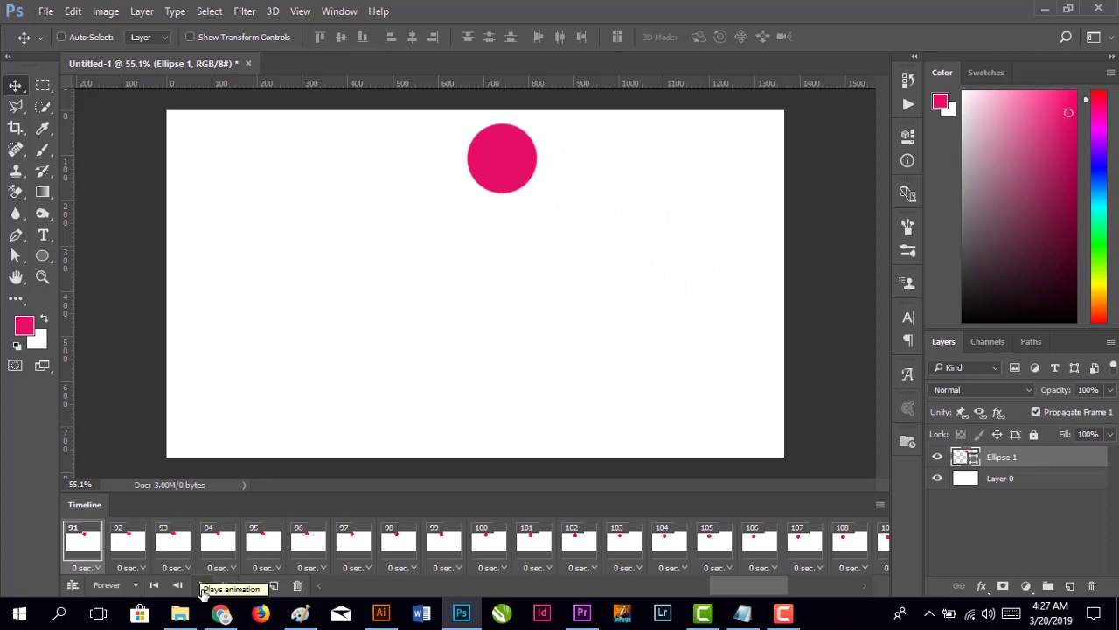